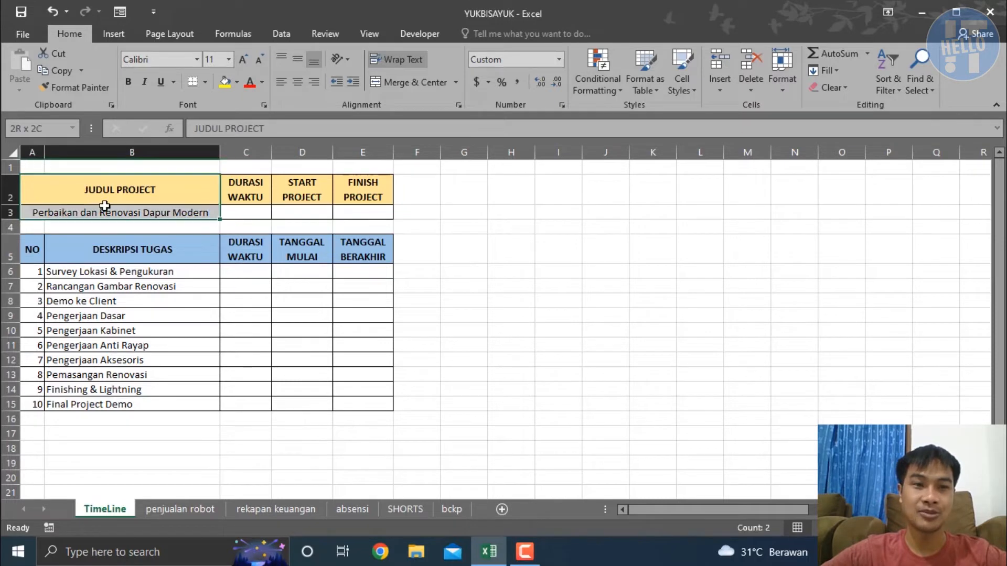
Examine the project summary fields and the task table's description, duration, start date and end date columns
left_click_drag(250, 195, 358, 213)
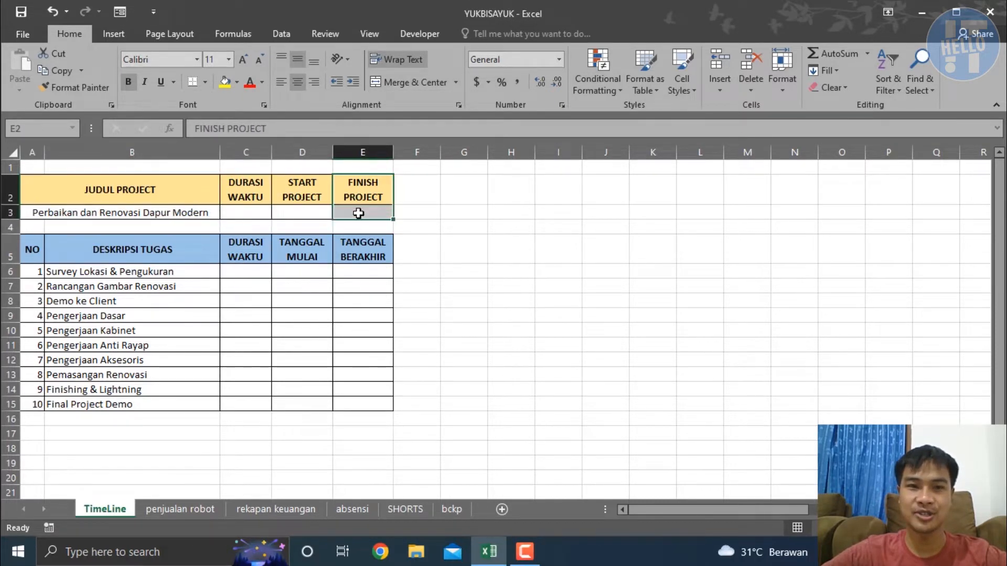
left_click(247, 315)
left_click_drag(38, 253, 163, 390)
left_click_drag(248, 277, 254, 404)
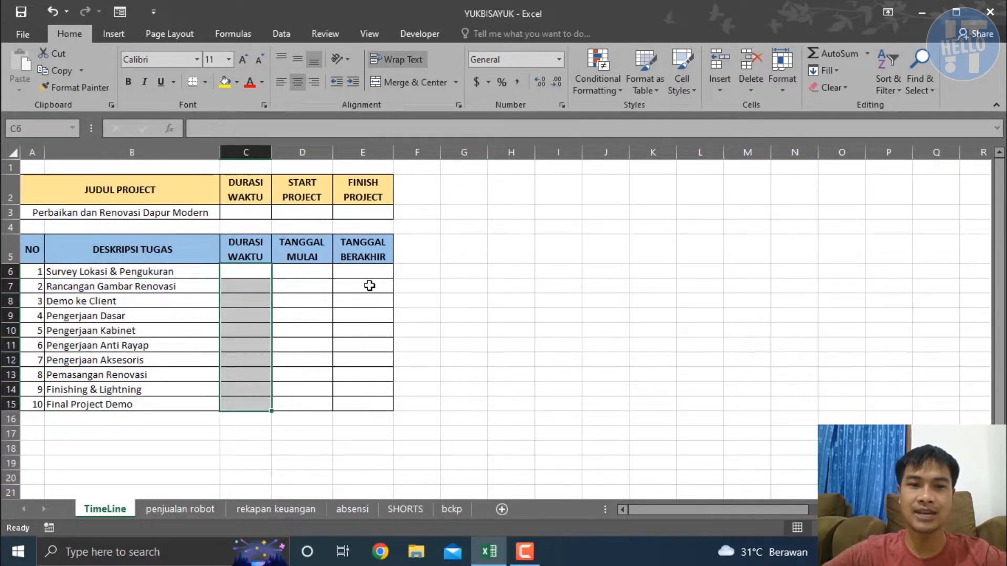
left_click_drag(304, 273, 304, 361)
left_click_drag(369, 273, 362, 364)
left_click(506, 286)
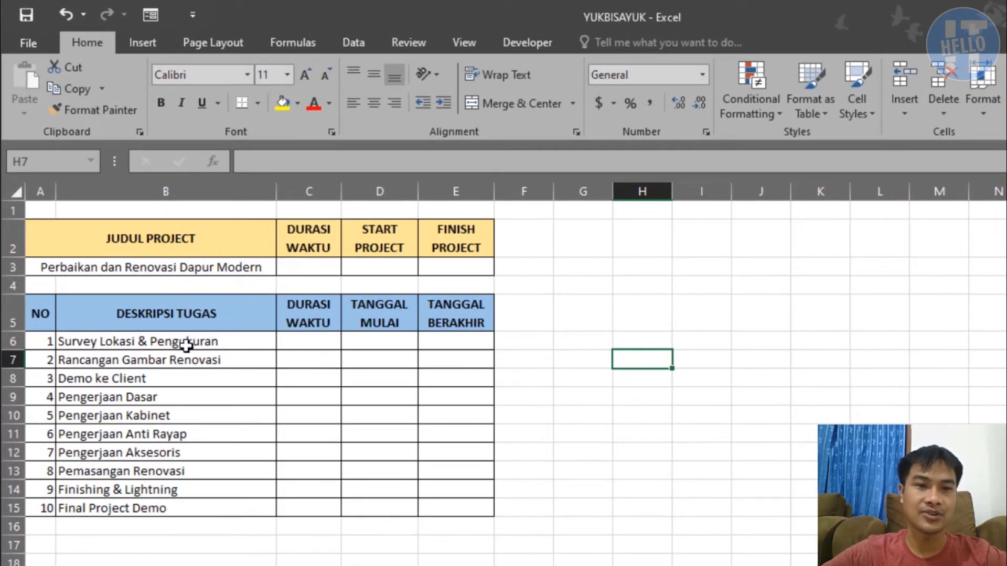
left_click_drag(184, 344, 194, 507)
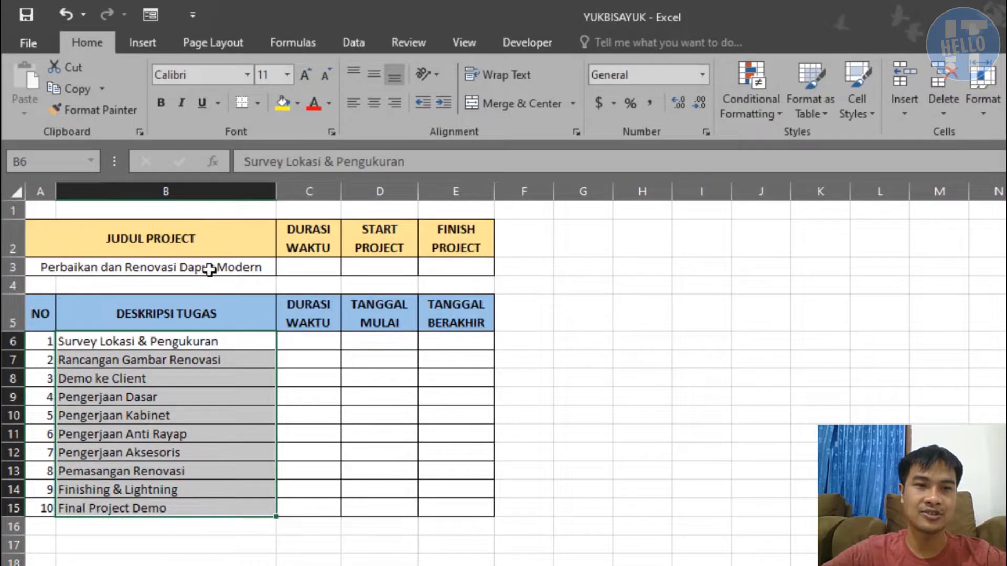
left_click(207, 266)
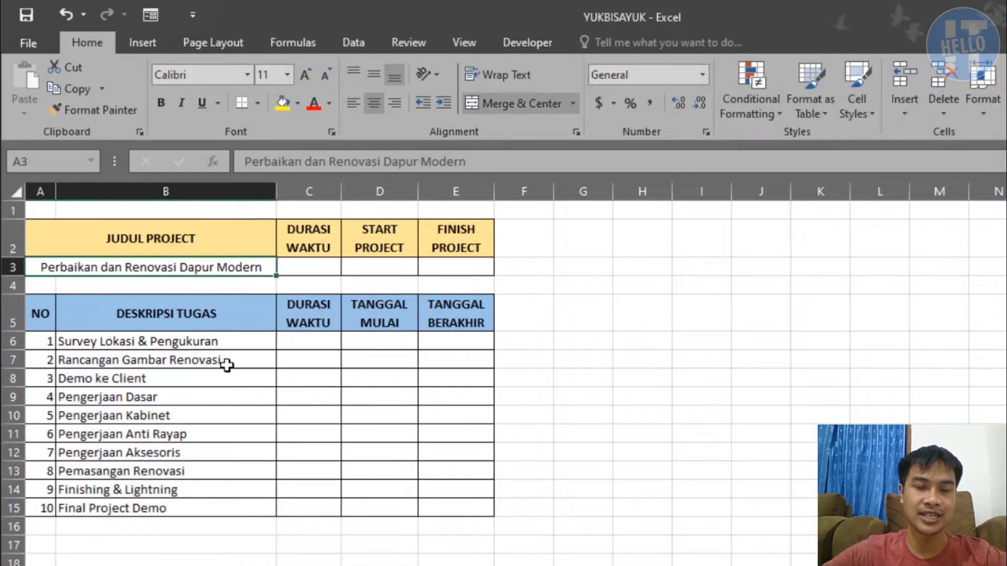
Enter the durations 1, 2, 1 and 2 for the first four tasks in C6:C9
left_click(318, 342)
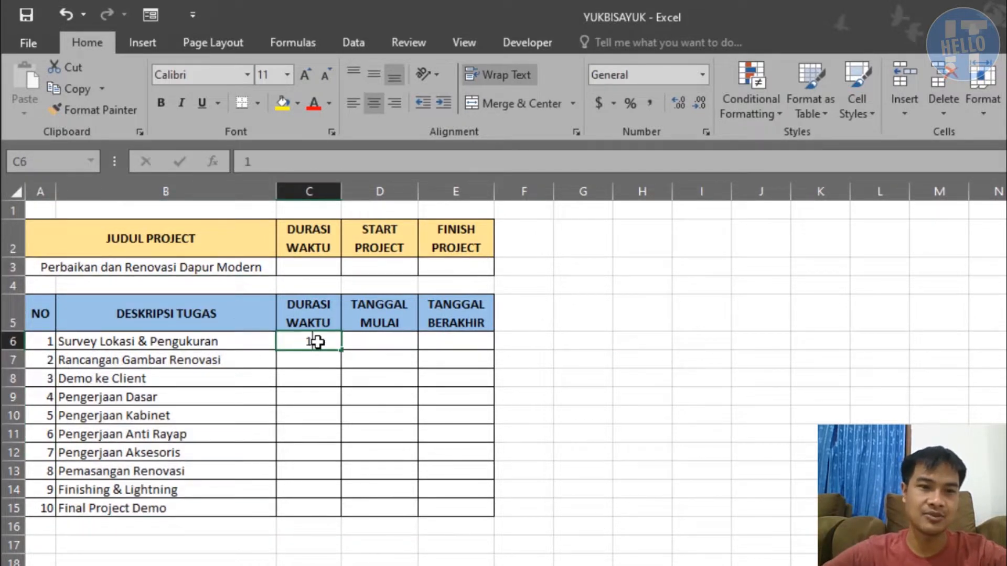
double_click(318, 342)
key("Return")
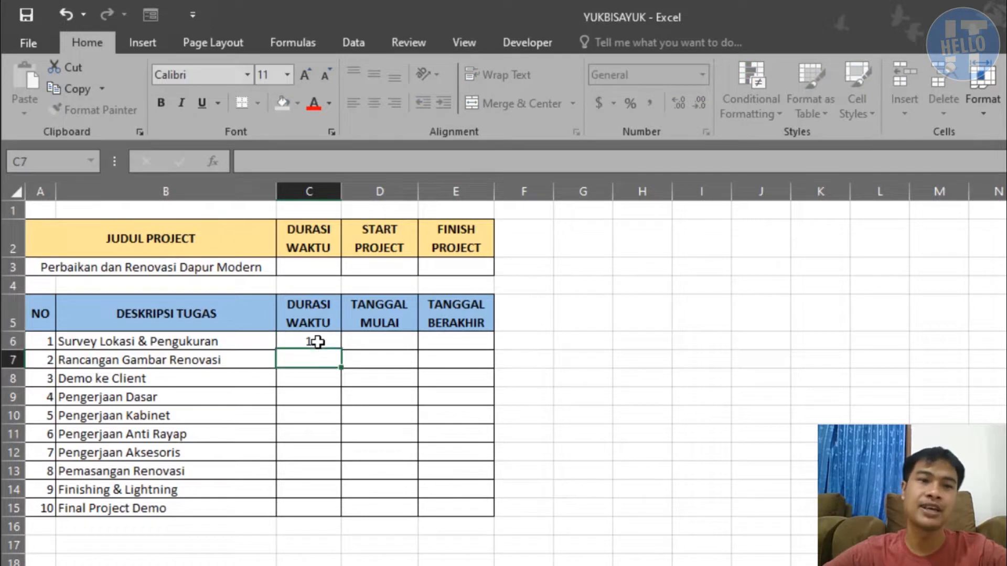
key("Return")
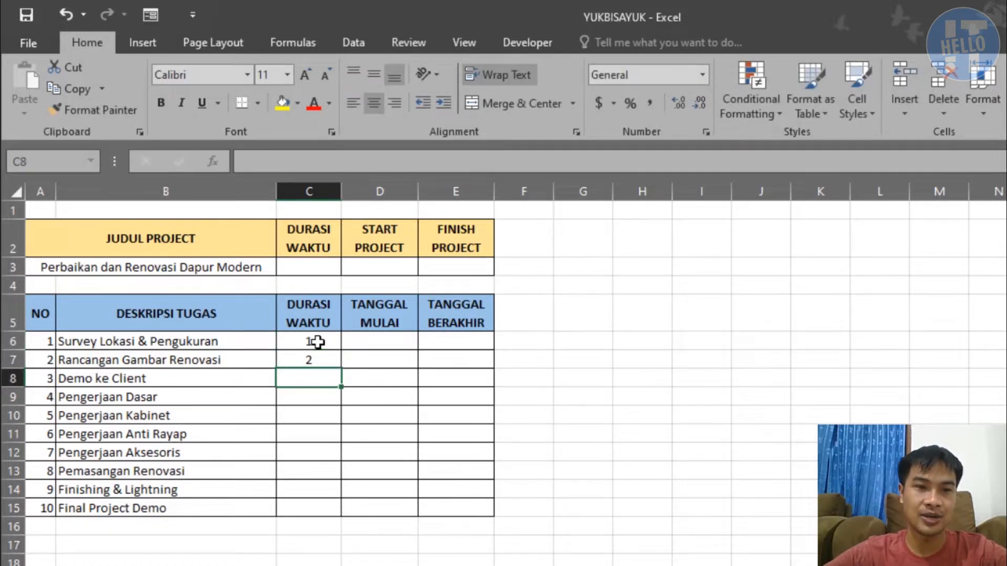
type("1")
key("Return")
type("2")
key("Return")
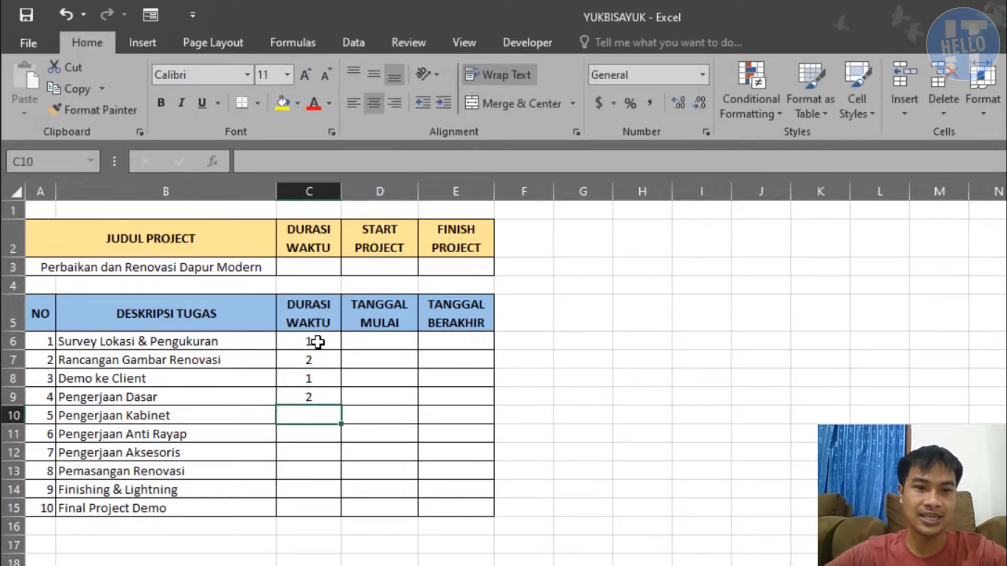
Enter the durations 2, 2, 2, 3, 2 and 1 for tasks 5 to 10 in C10:C15
type("2")
key("Return")
type("2")
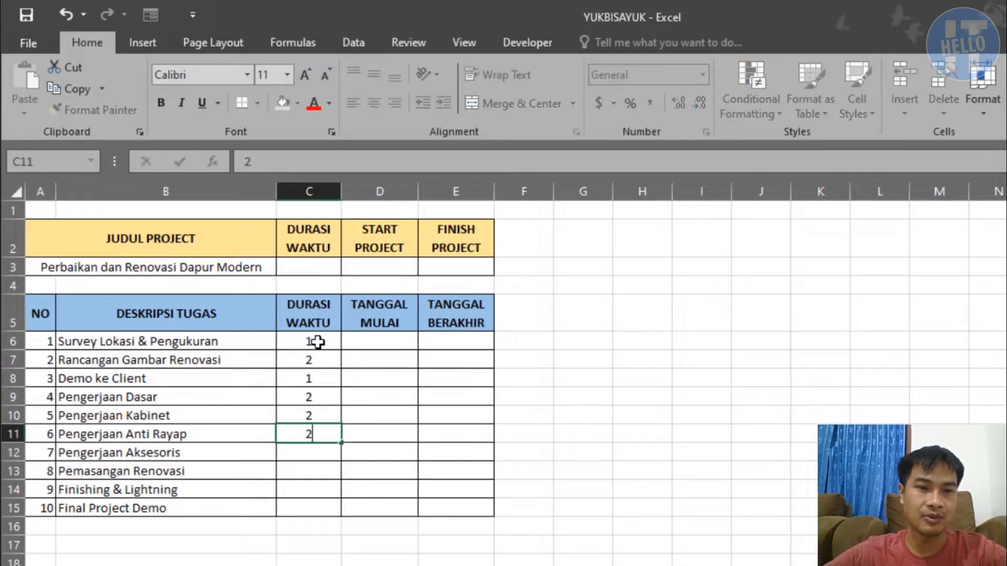
key("Return")
type("2")
key("Return")
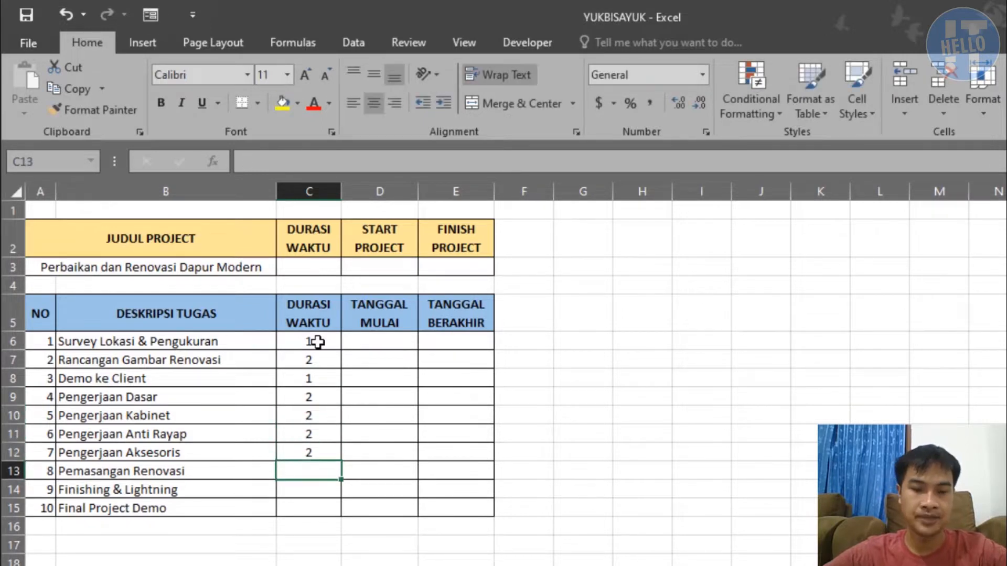
type("3")
key("Return")
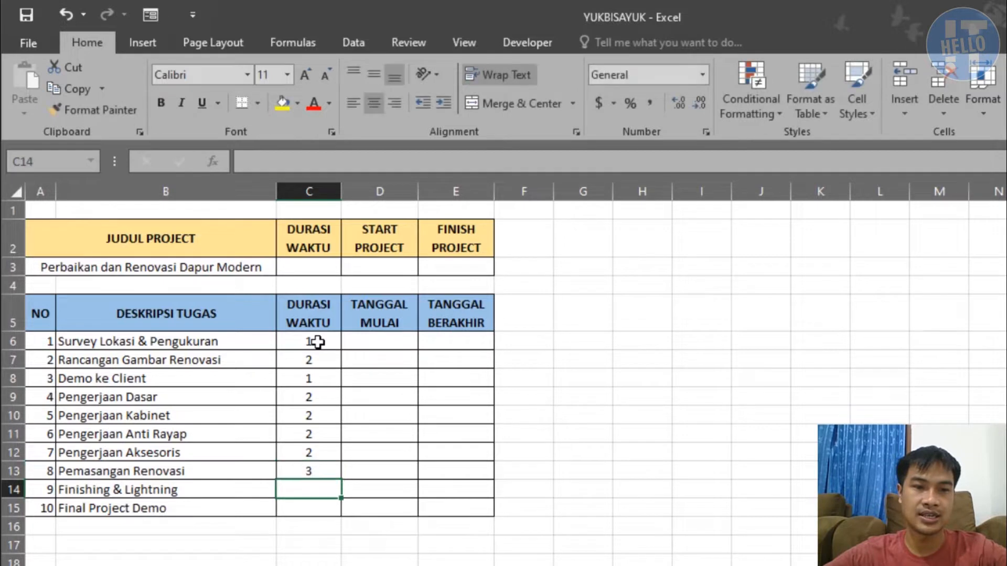
type("2")
key("Return")
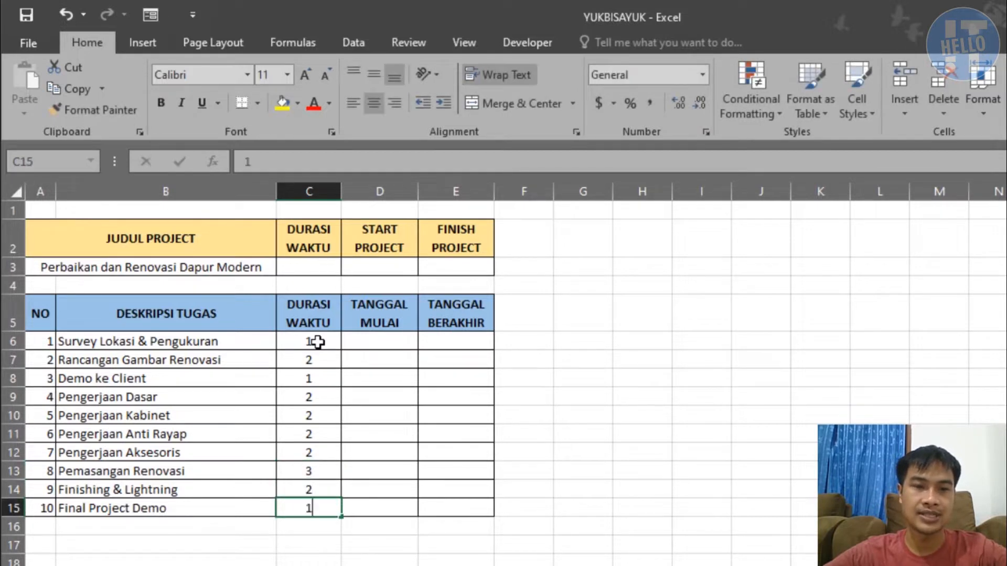
key("Tab")
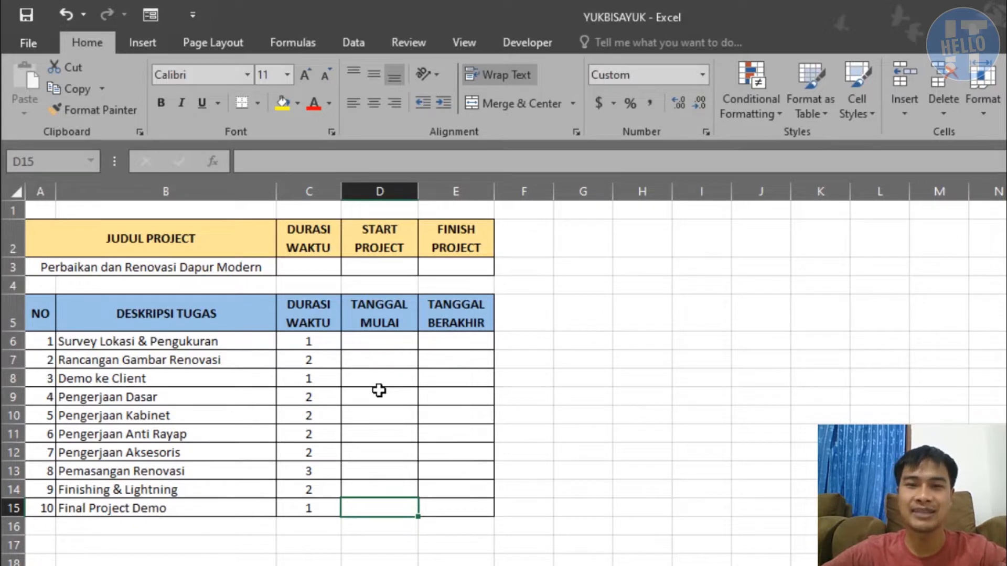
Enter 1 jan 2022 as the start date of the Survey Lokasi & Pengukuran task in D6
left_click(383, 342)
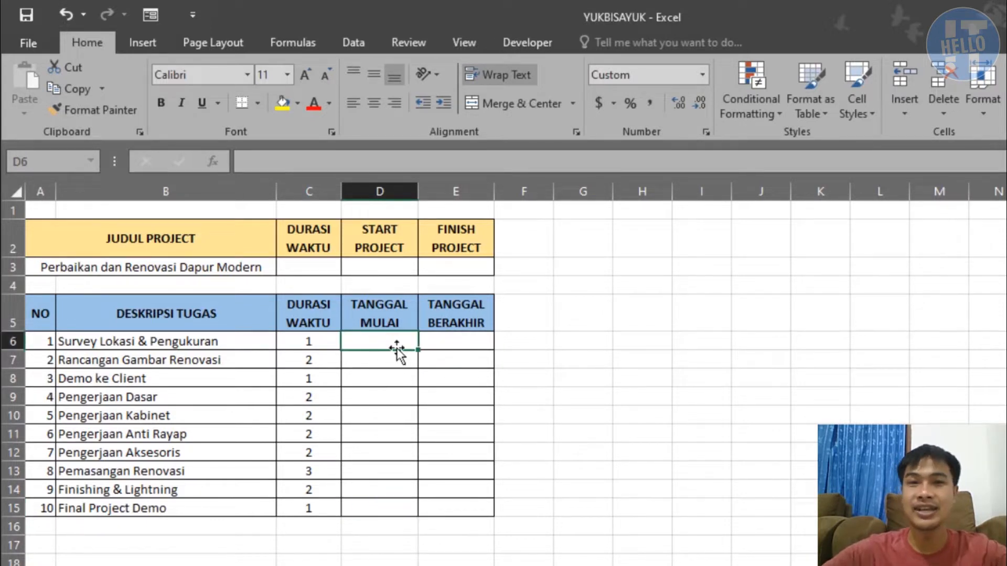
type("1 jan 2022")
key("Return")
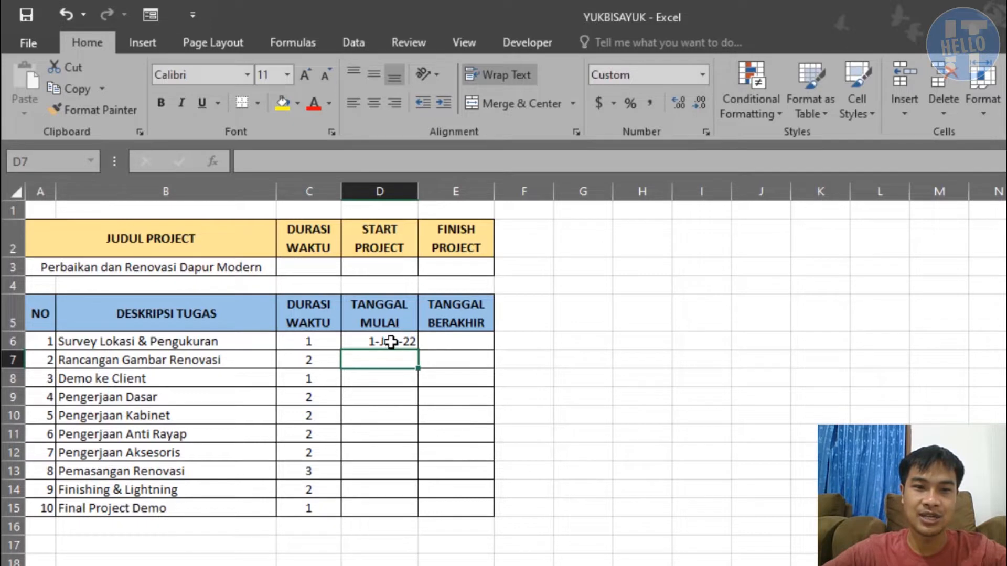
left_click(391, 341)
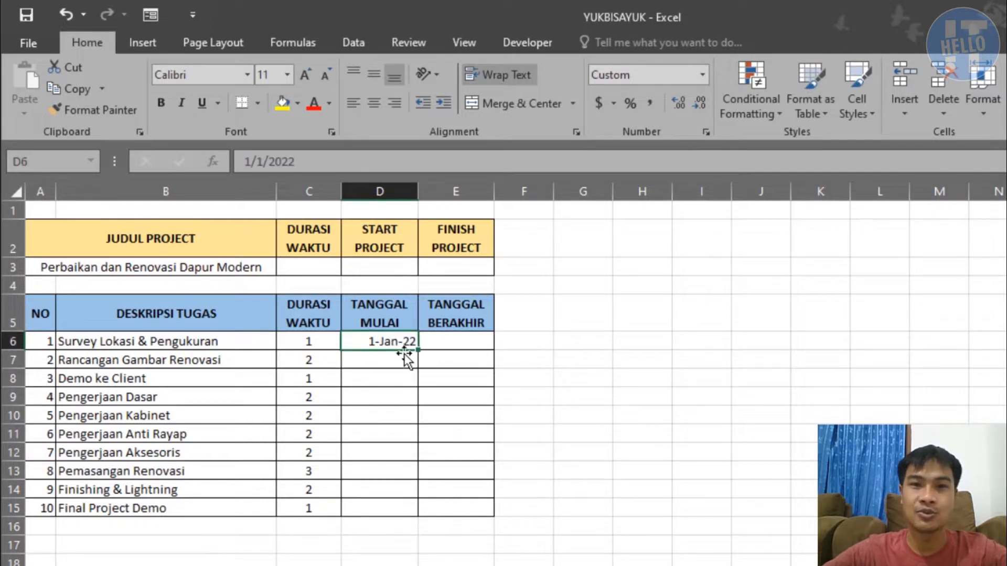
Calculate the first task's end date in E6 with the formula =D6+C6
left_click(440, 344)
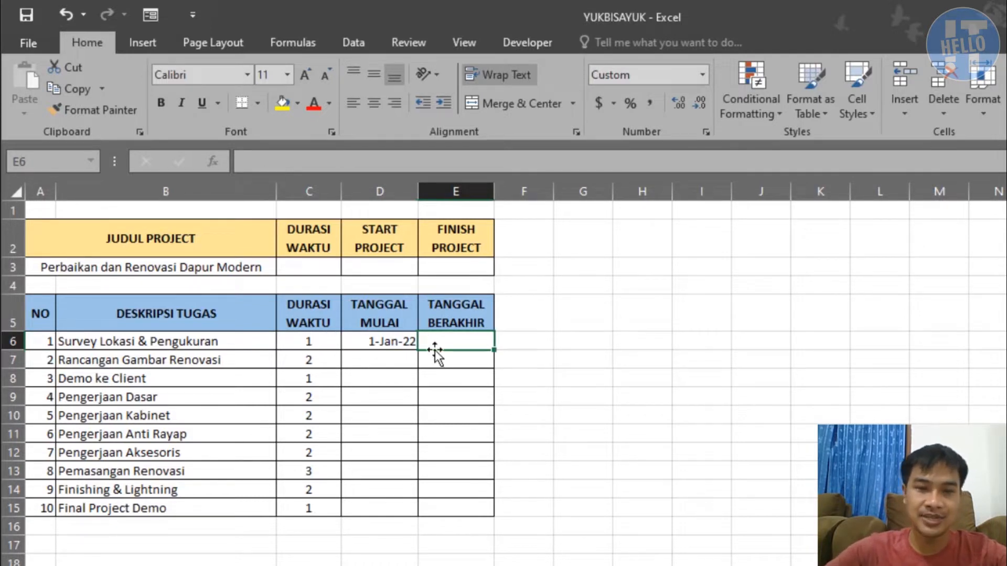
type("=")
key("Left")
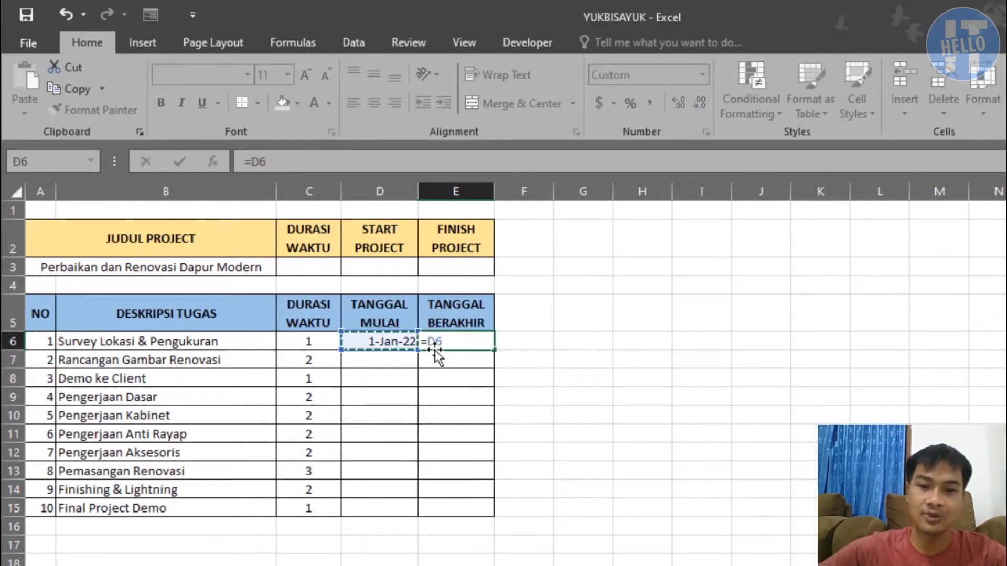
type("+")
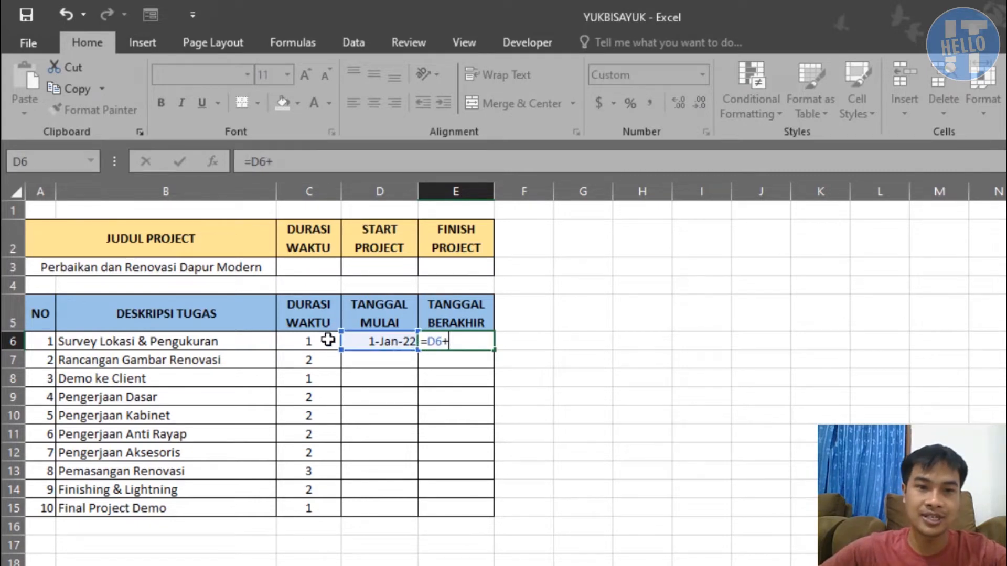
left_click(328, 340)
key("Return")
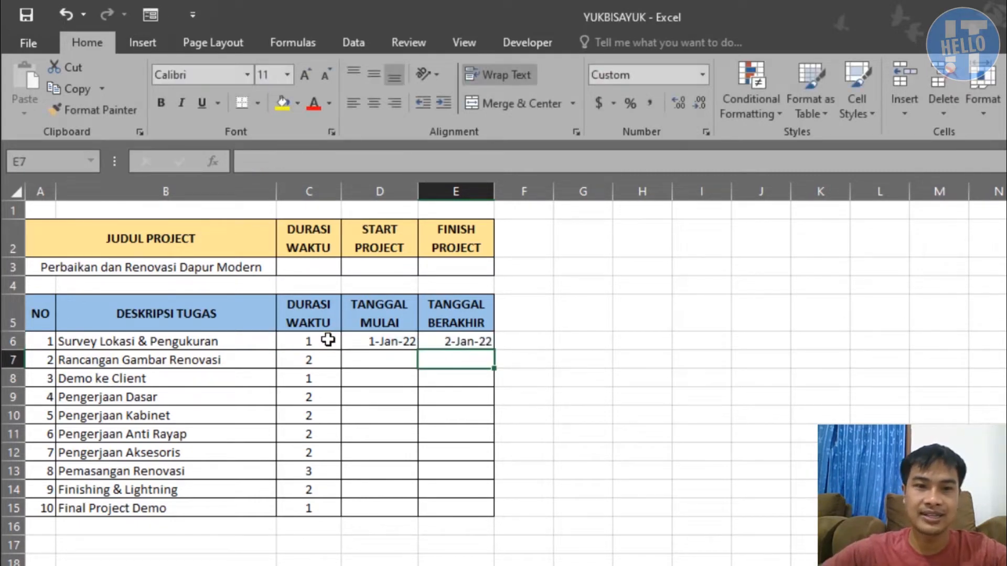
left_click(426, 339)
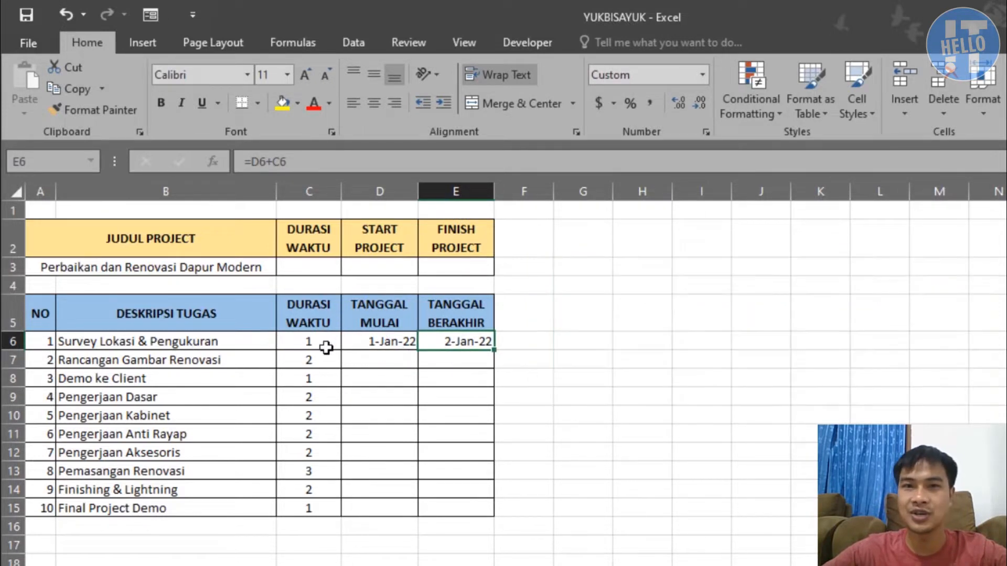
Calculate the second task's start date in D7 with the formula =E6+1
left_click(373, 358)
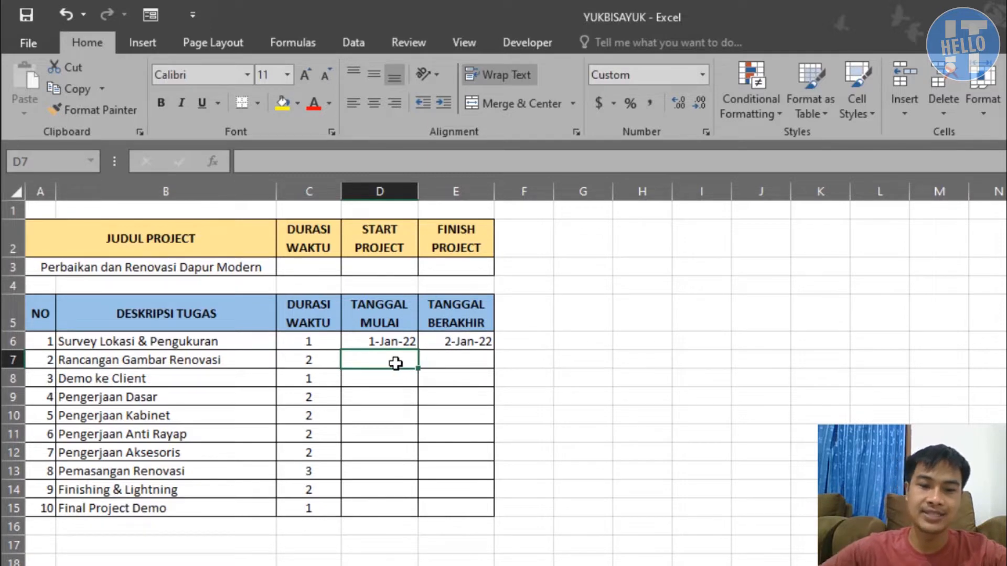
type("=")
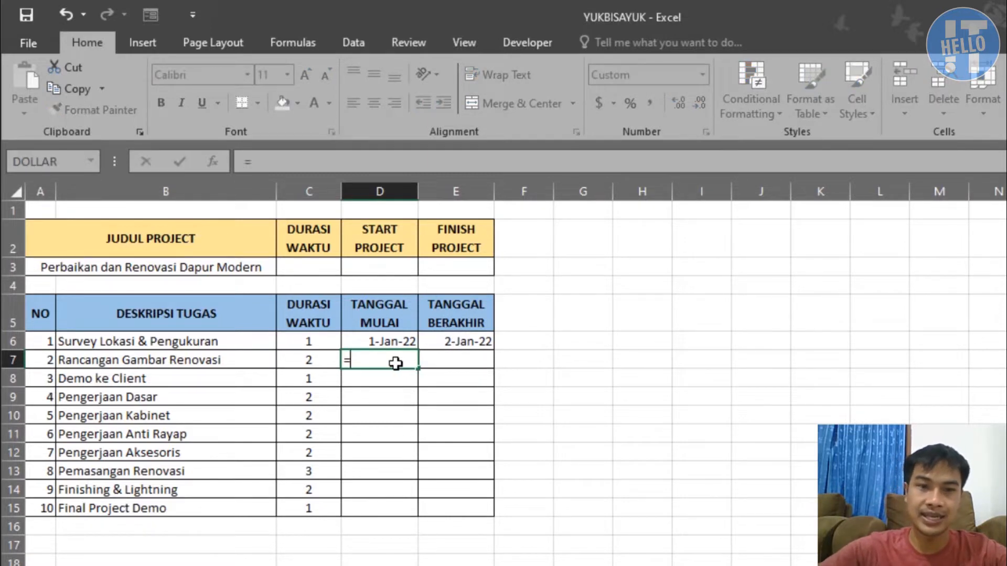
left_click(454, 338)
type("+1")
key("Return")
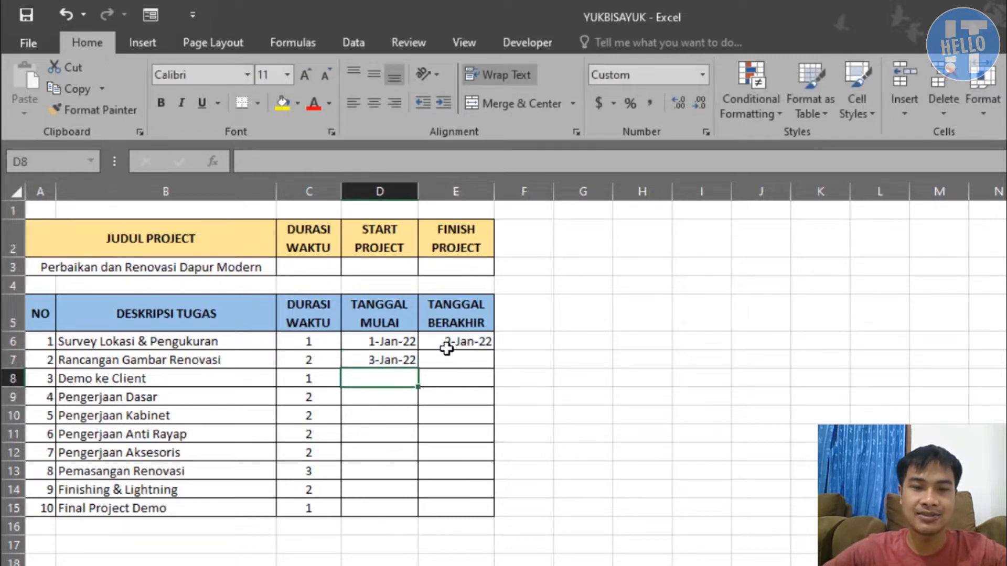
Copy the end date formula from E6 down to E7 for the Rancangan Gambar Renovasi task
left_click(448, 344)
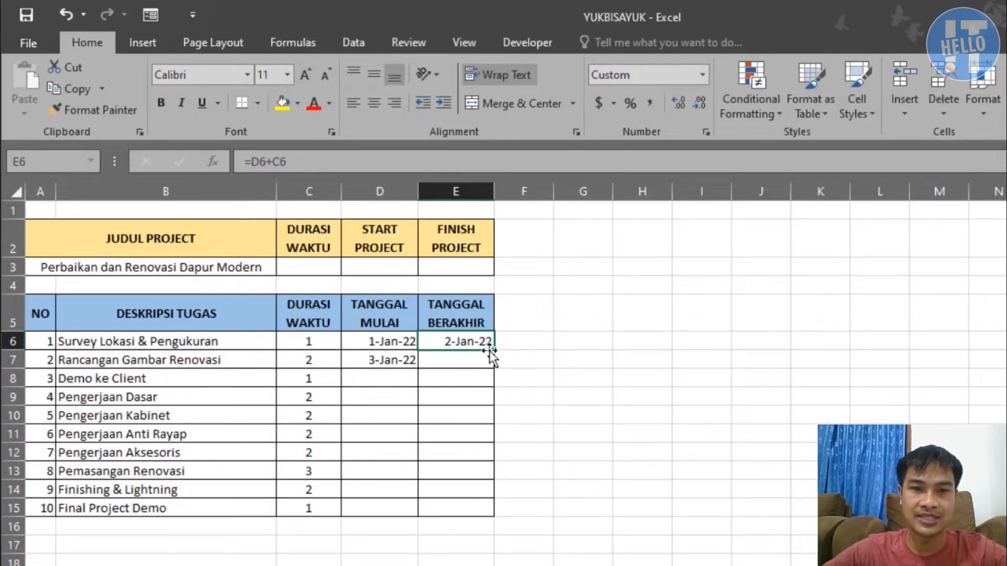
left_click_drag(493, 351, 494, 367)
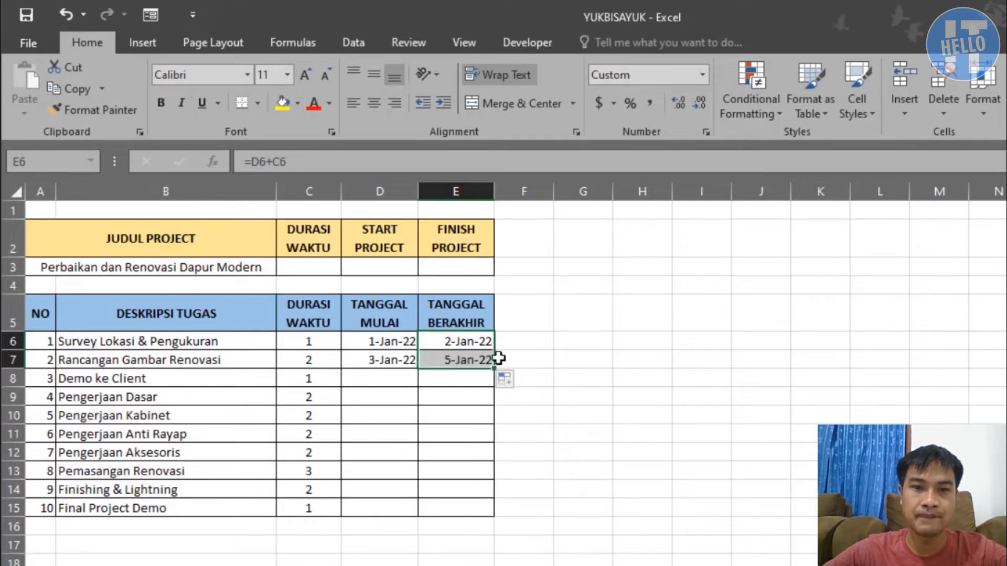
left_click(444, 374)
left_click(379, 361)
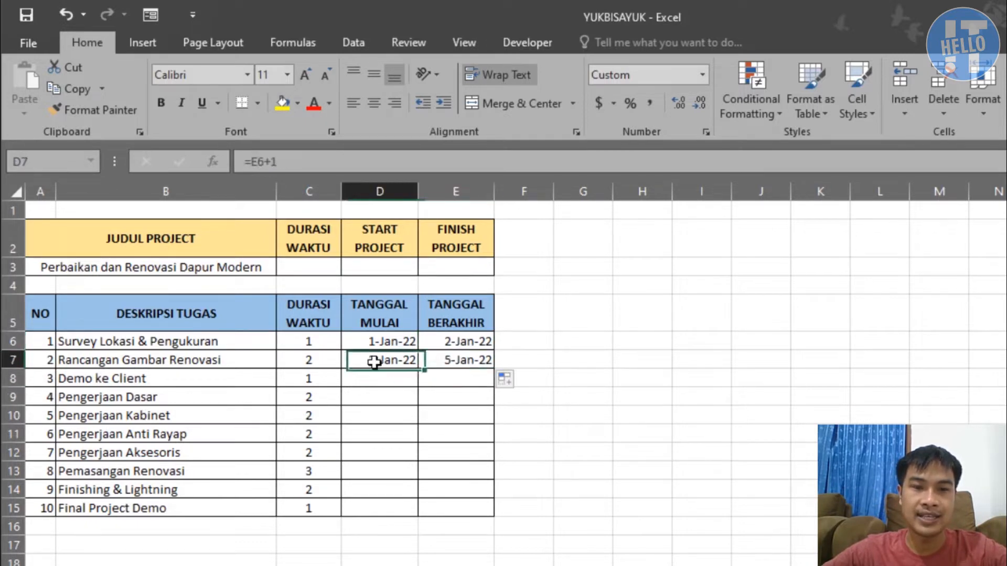
left_click(435, 360)
left_click_drag(152, 359, 454, 368)
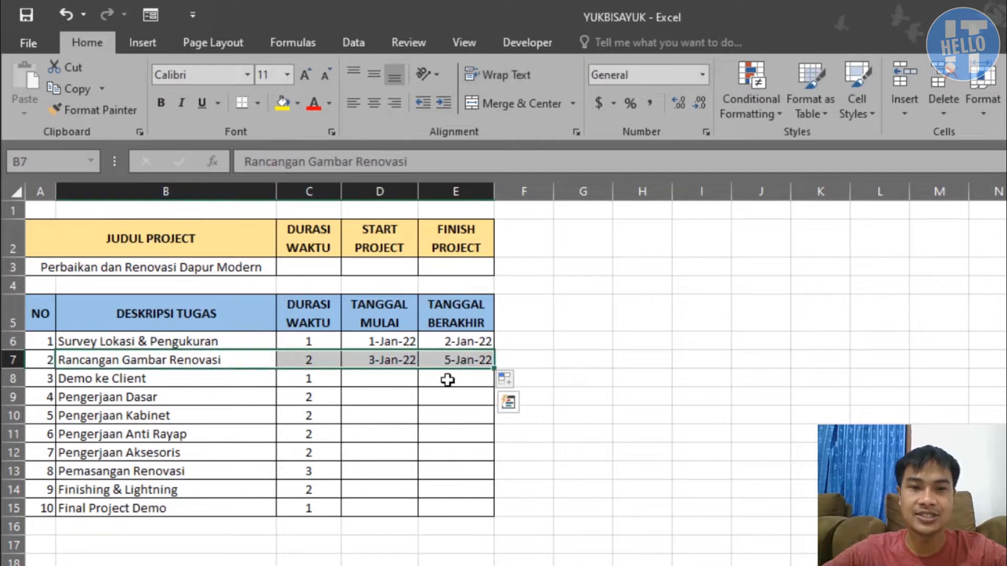
Fill the start and end date formulas in D7:E7 down through row 15 for the remaining tasks
left_click(447, 381)
left_click(386, 375)
left_click(387, 363)
left_click(445, 365, "shift")
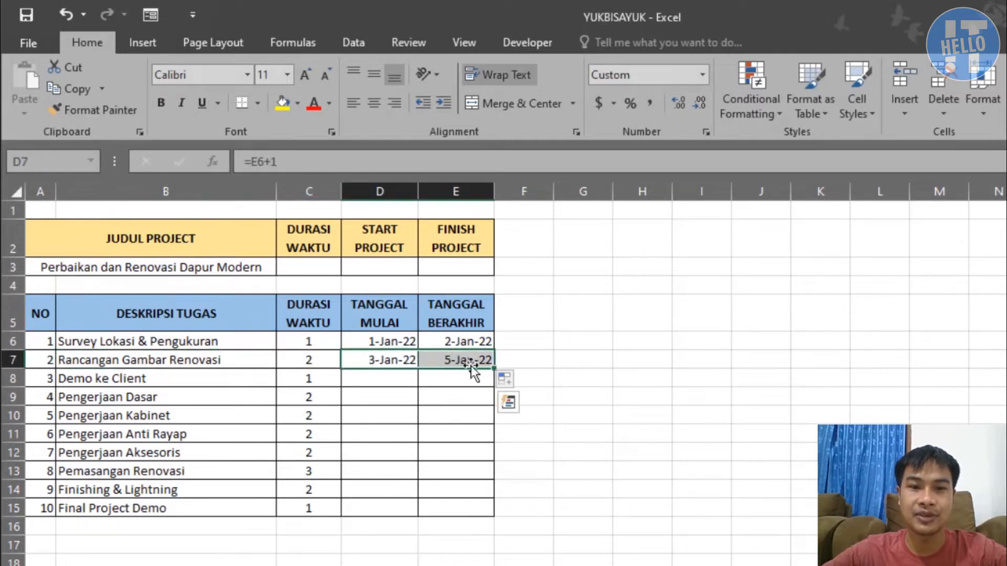
left_click_drag(493, 366, 491, 517)
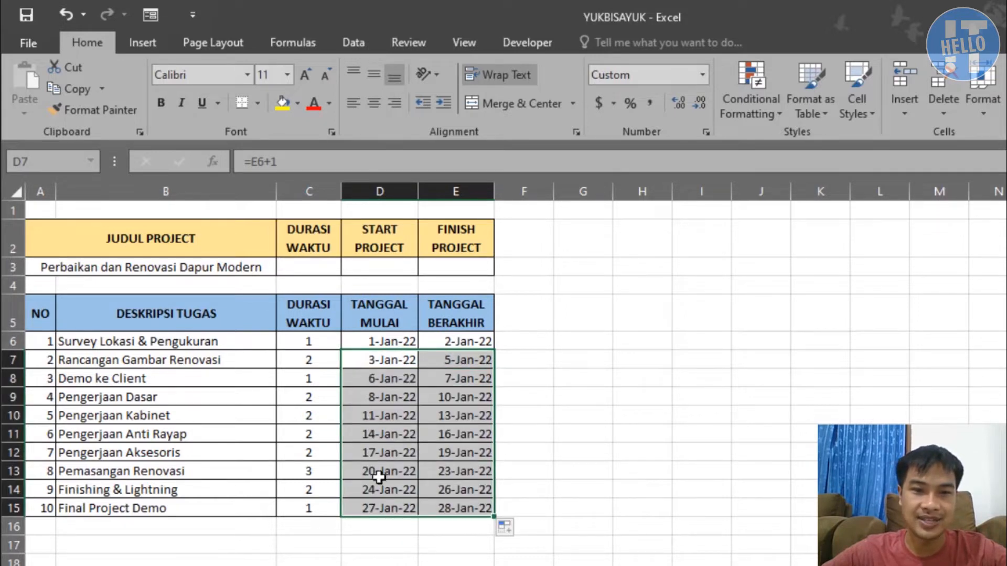
left_click(445, 527)
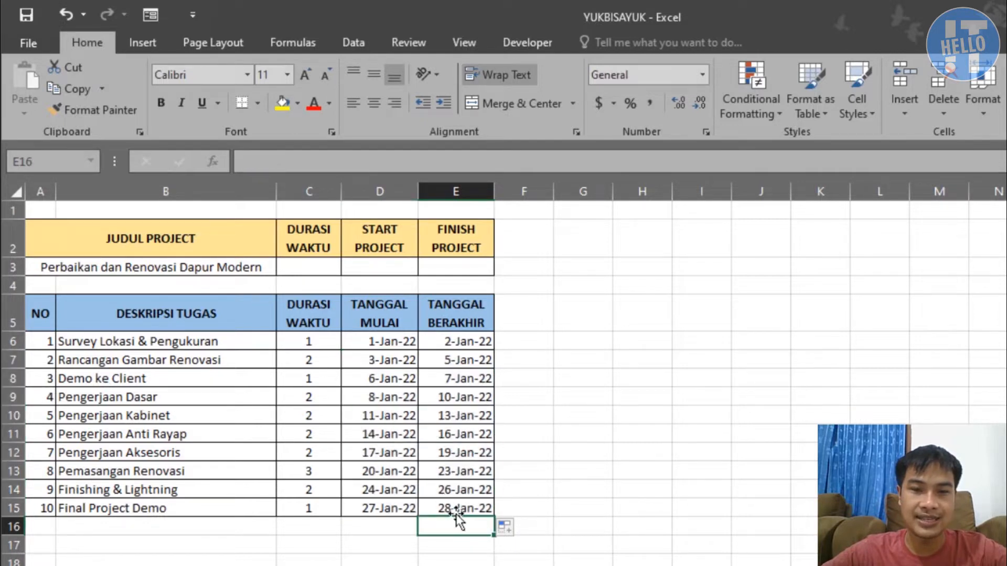
left_click(474, 509)
left_click(434, 548)
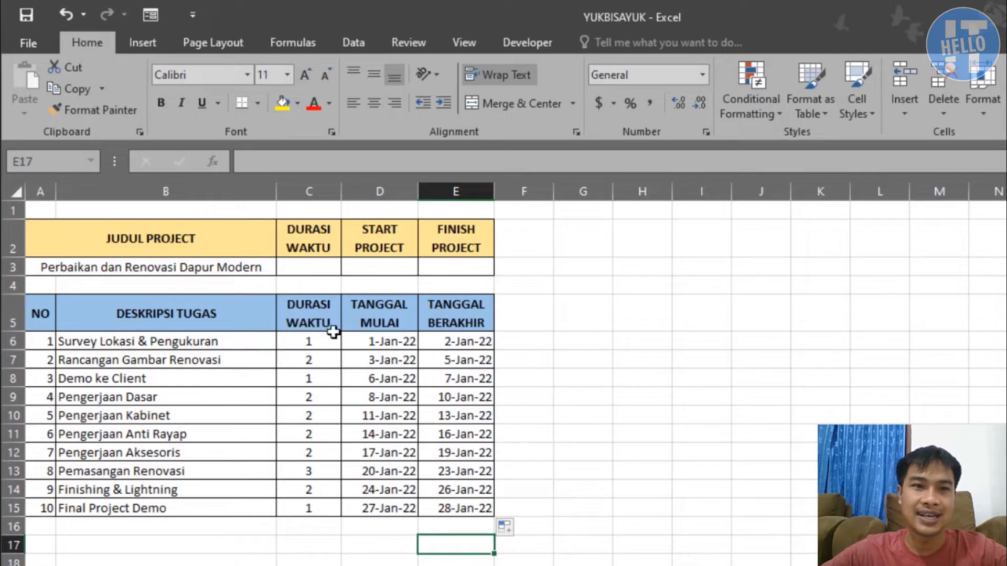
left_click_drag(156, 237, 443, 243)
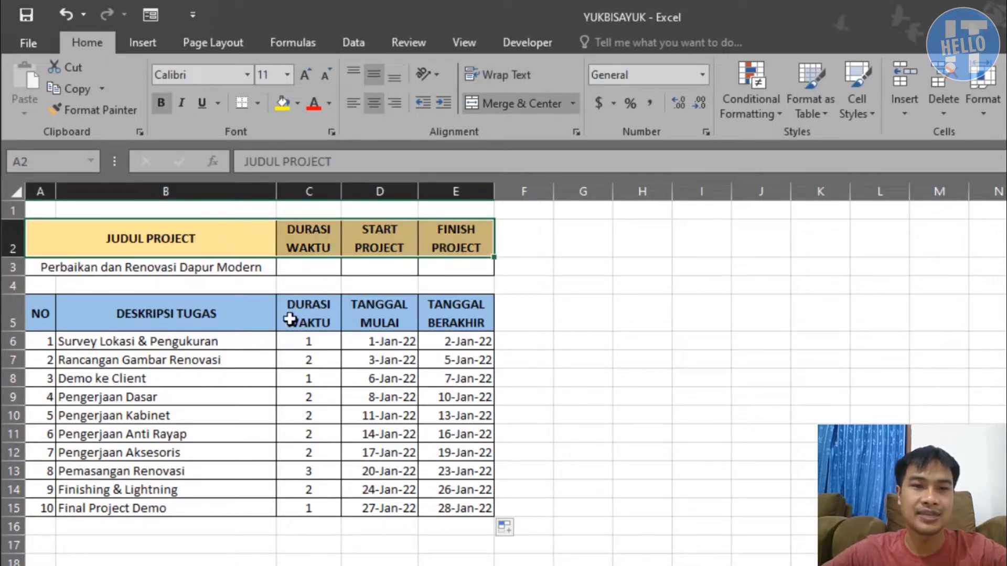
left_click_drag(304, 342, 441, 512)
left_click(415, 526)
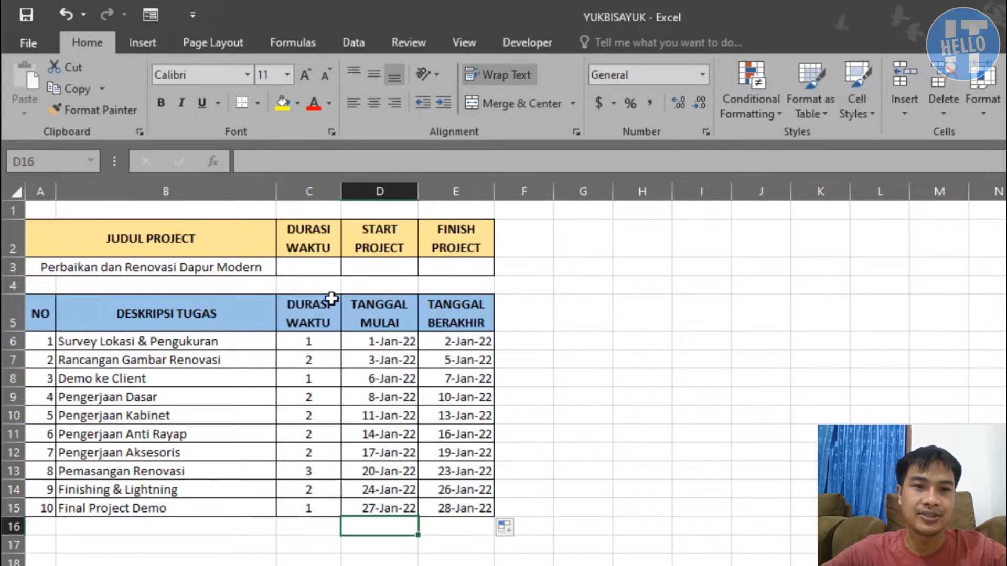
Calculate the project's start date in D3 with the formula =MIN(D6:D15)
left_click(314, 268)
left_click(388, 266)
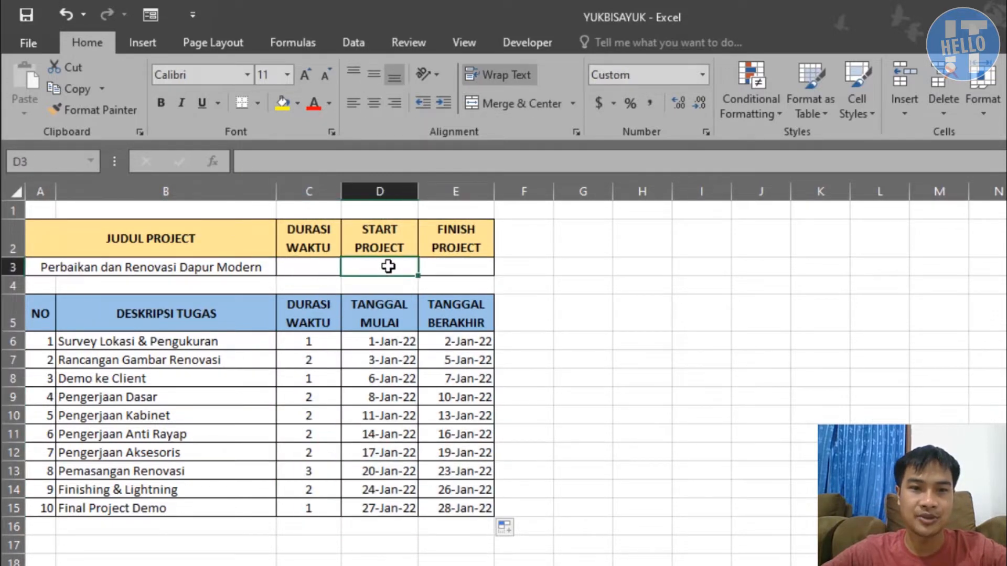
type("=min")
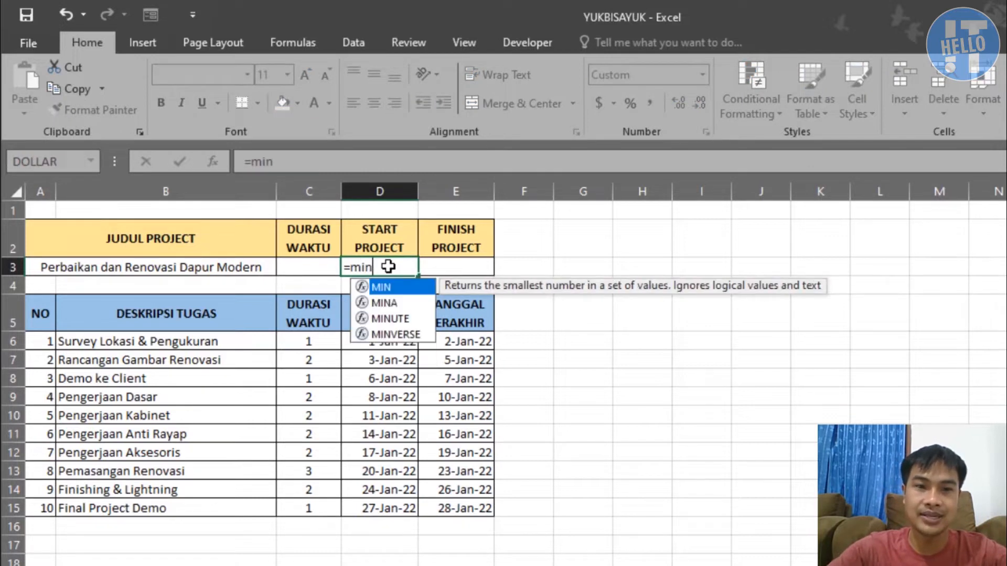
key("Tab")
left_click_drag(383, 343, 411, 512)
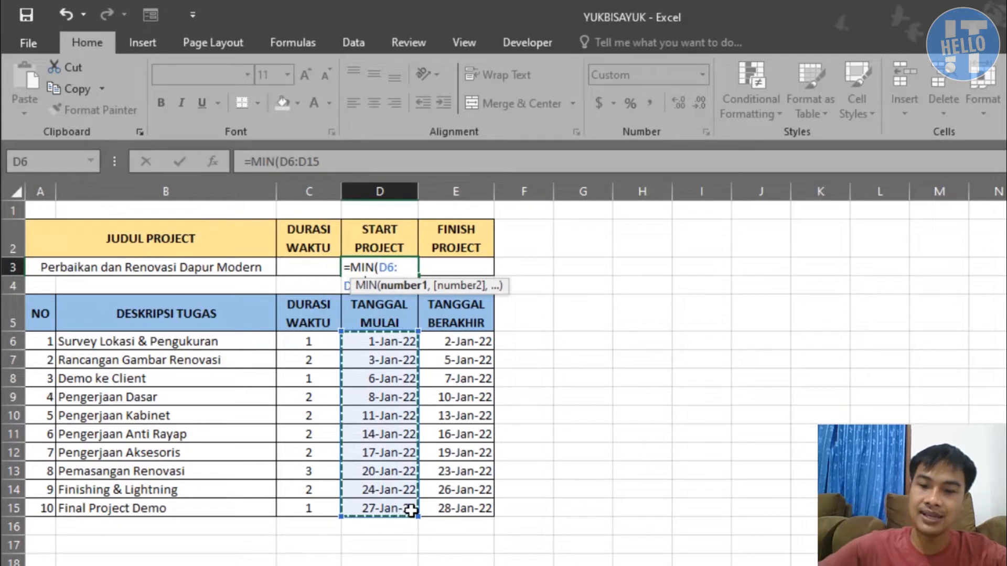
type(")")
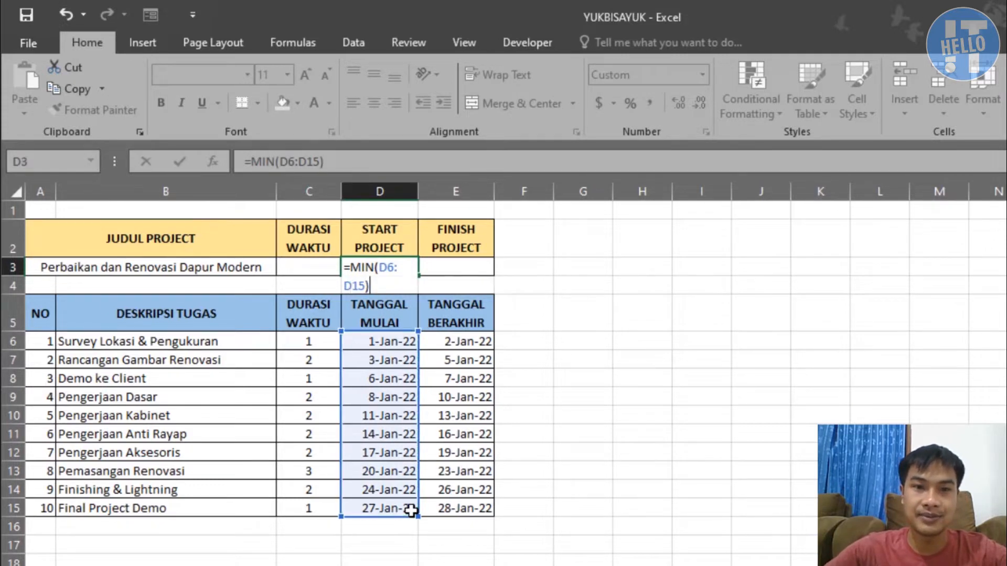
key("Return")
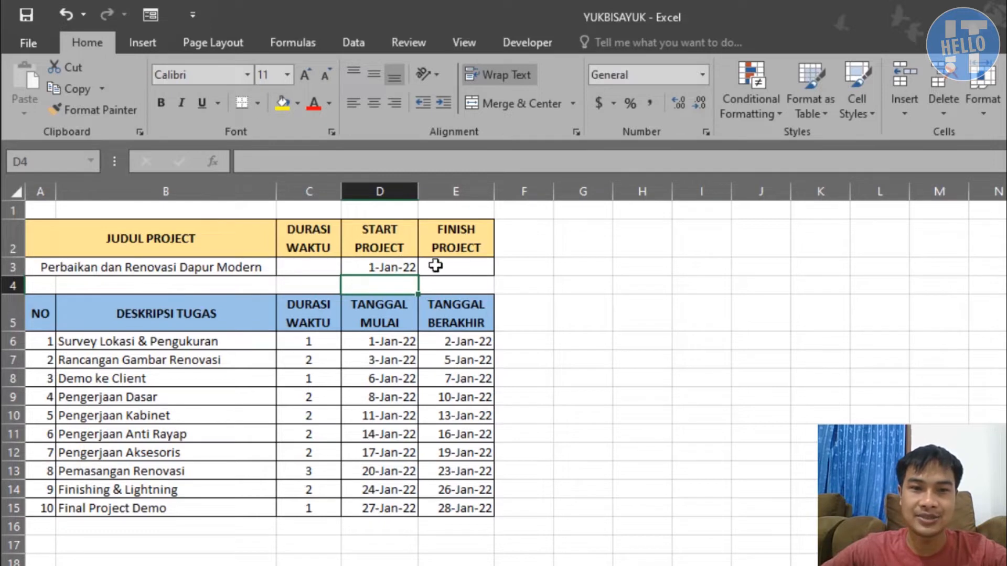
Calculate the project's finish date in E3 with the formula =MAX(E6:E15)
left_click(434, 266)
type("=")
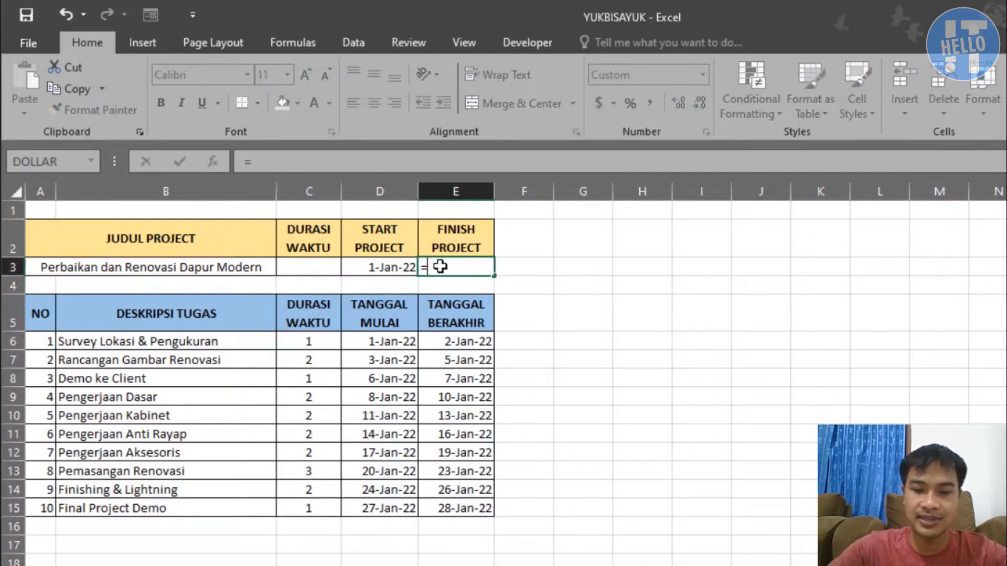
type("max")
key("Tab")
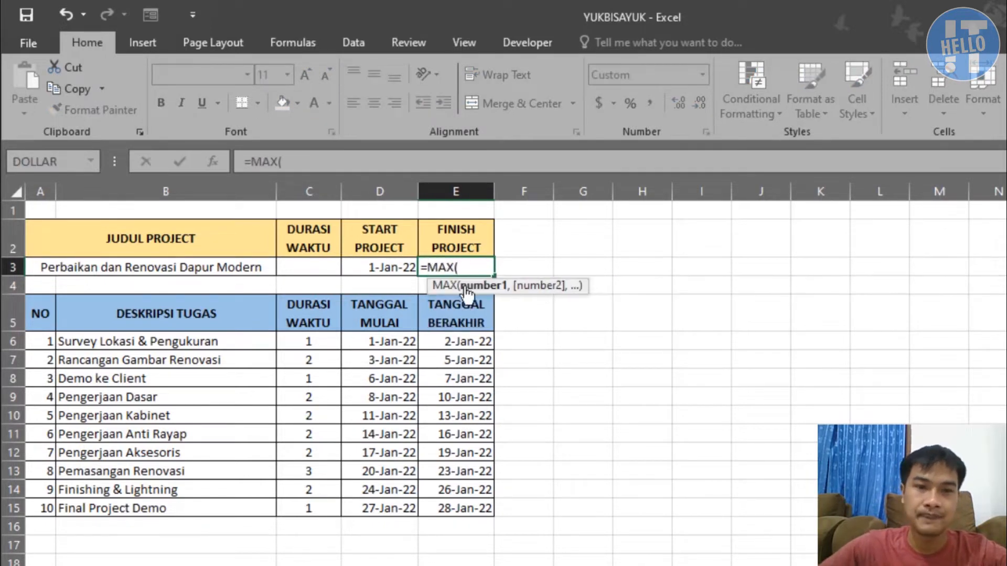
left_click_drag(445, 344, 445, 505)
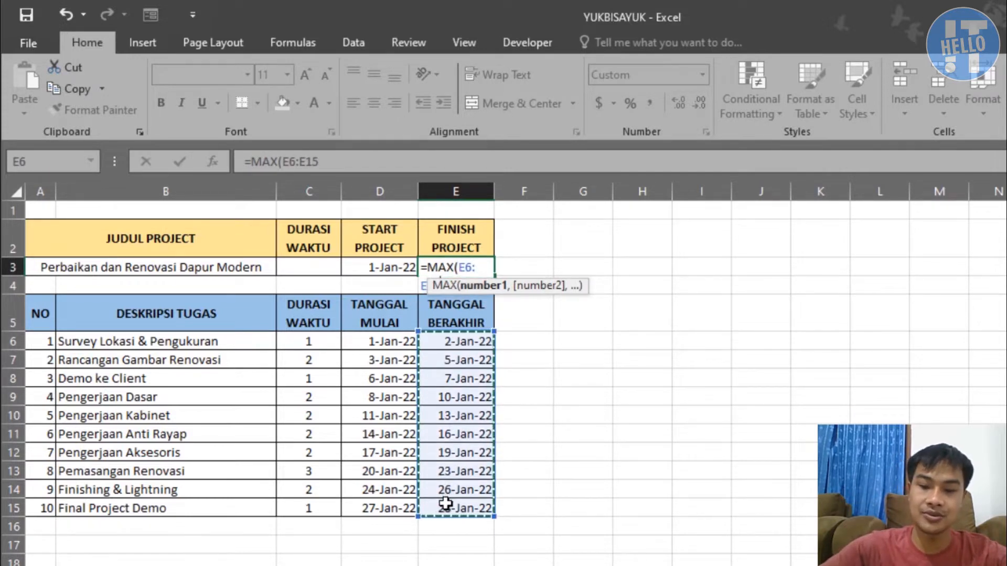
key("Return")
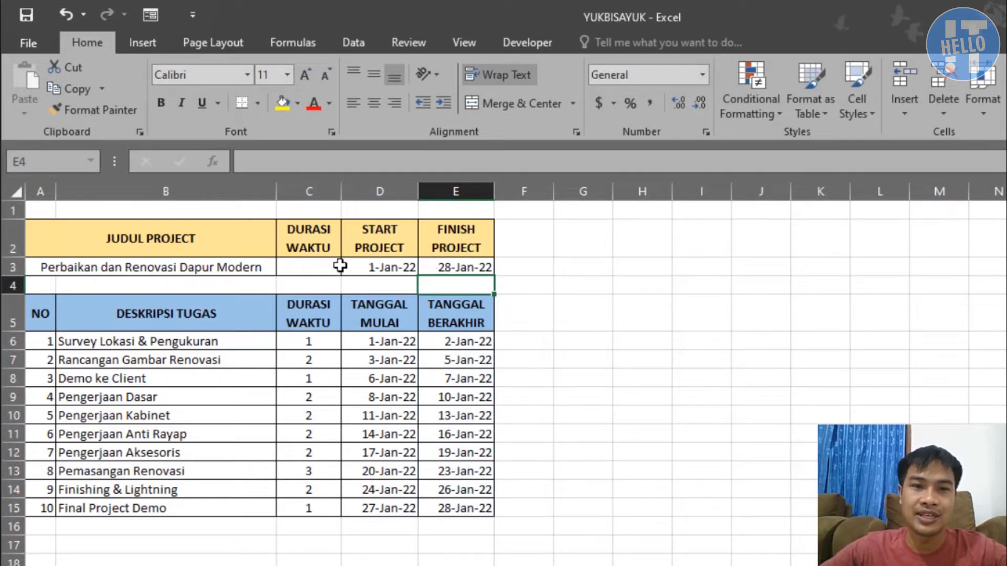
Calculate the total project duration in C3 with the formula =E3-D3
left_click(310, 263)
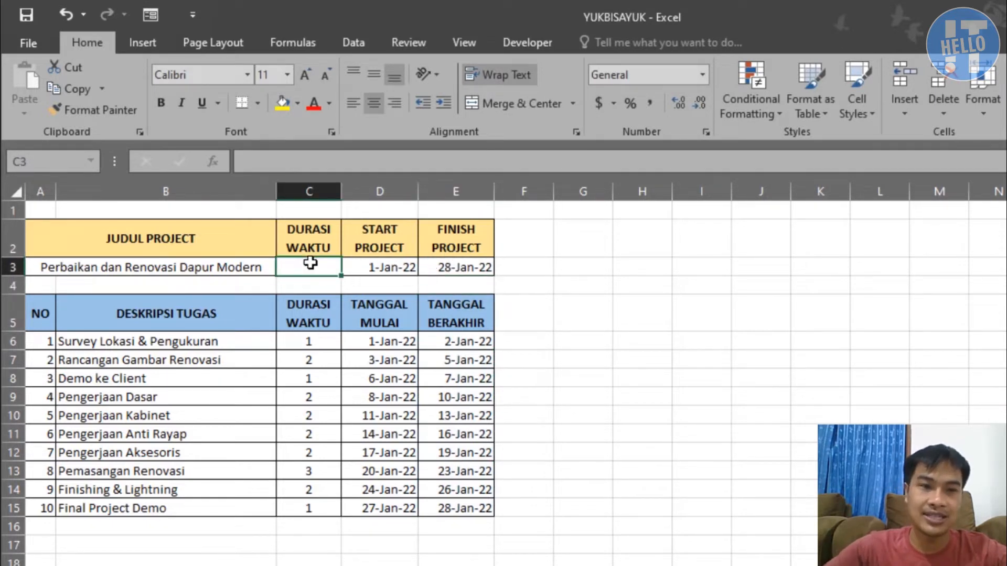
type("=")
key("Right")
key("Right")
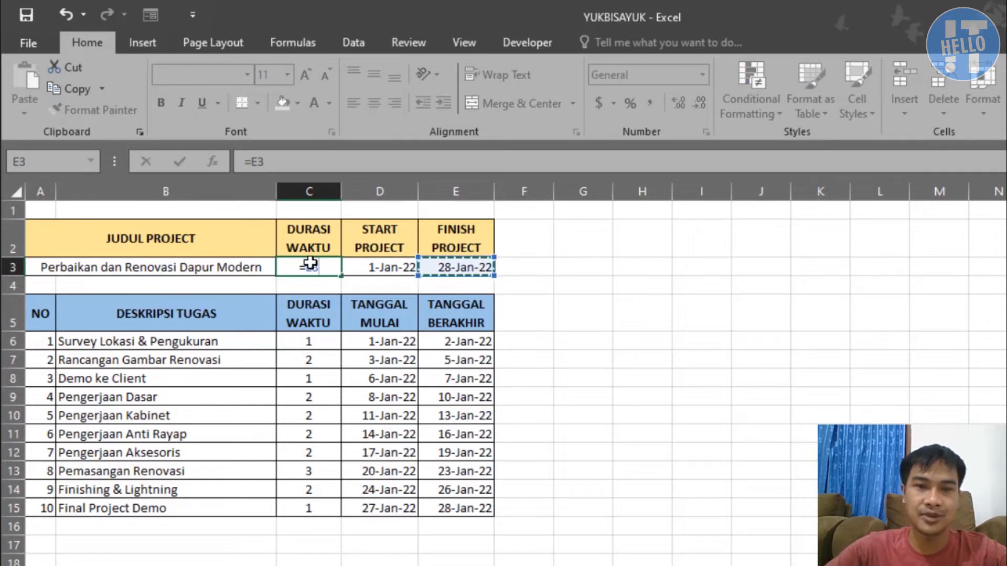
type("-")
key("Left")
key("Right")
key("Right")
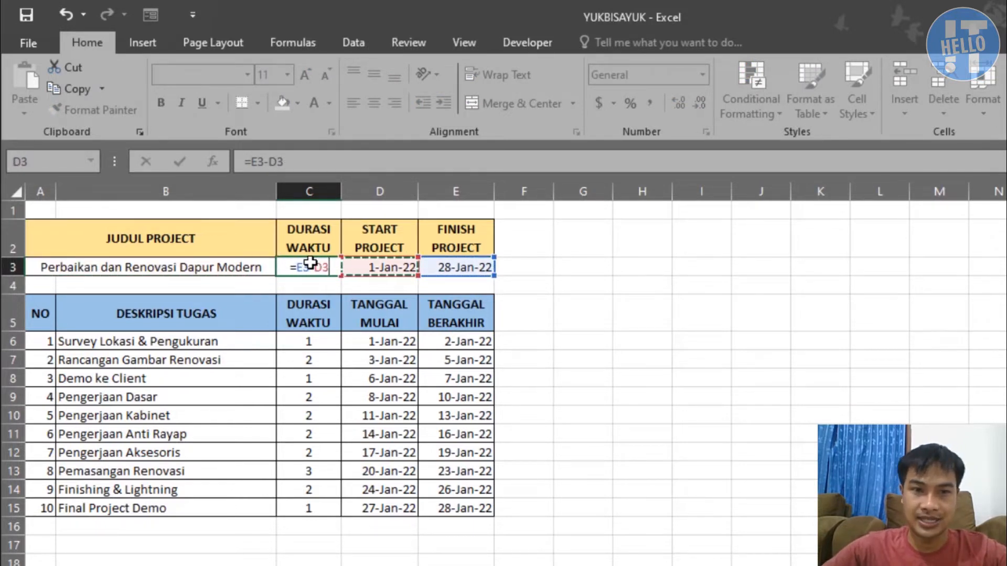
key("Return")
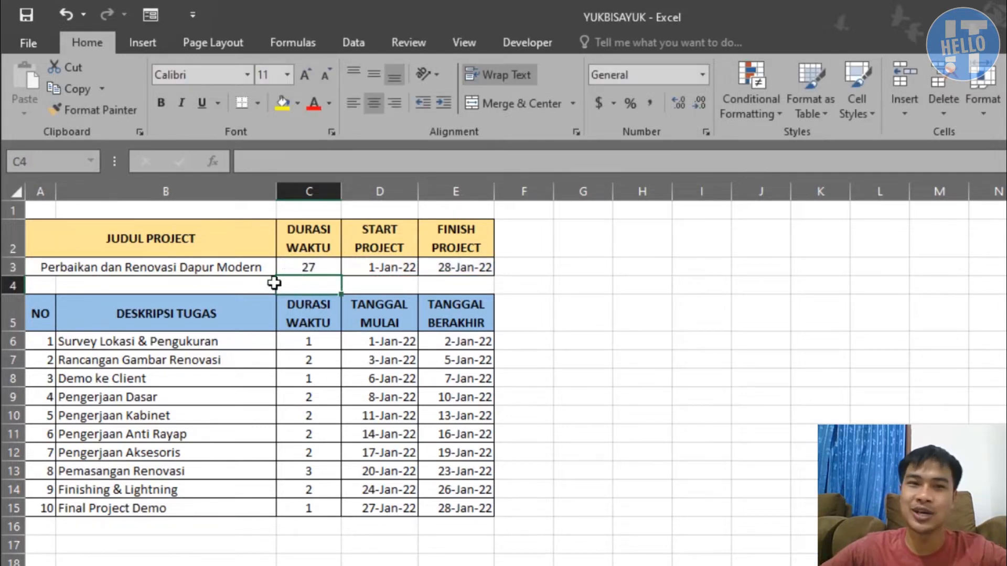
left_click(186, 268)
left_click_drag(188, 339, 281, 507)
left_click(279, 528)
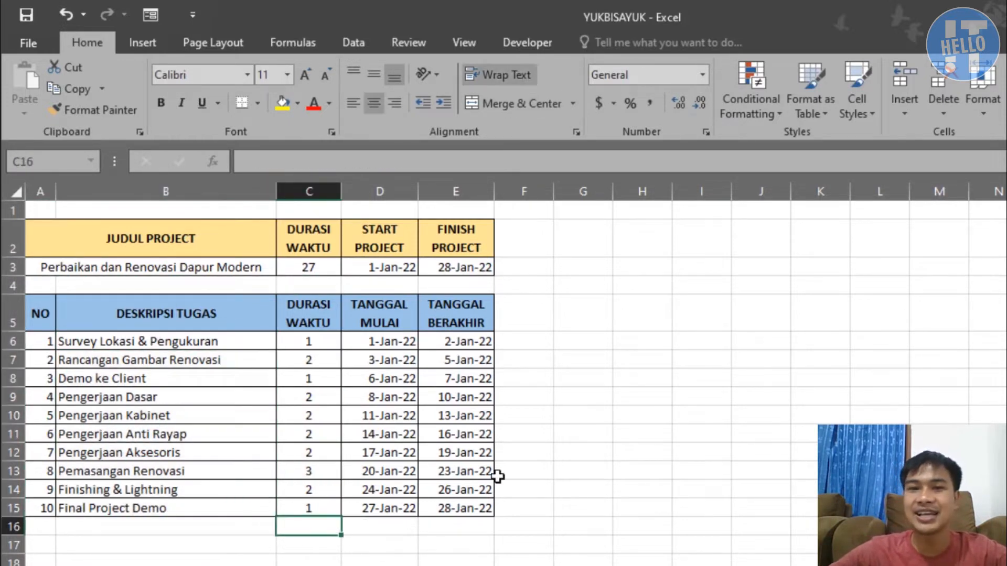
left_click_drag(530, 316, 765, 315)
left_click_drag(527, 342, 564, 355)
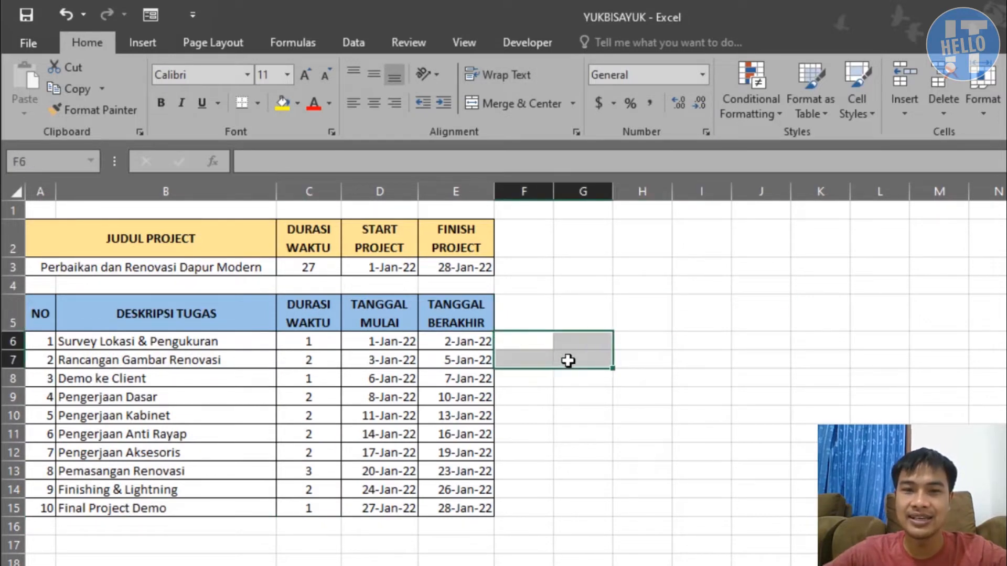
left_click(574, 356)
left_click_drag(373, 344, 454, 345)
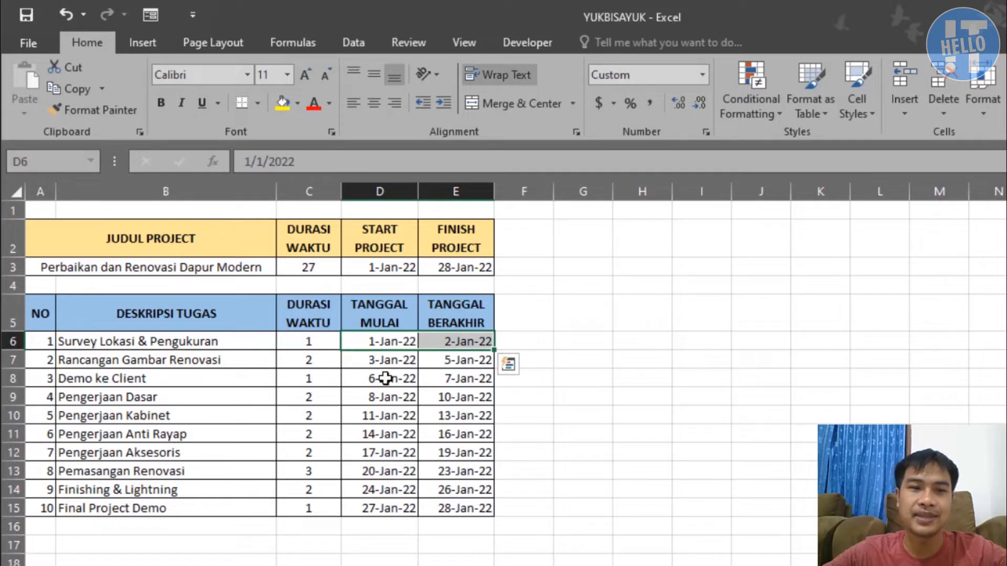
left_click(539, 347)
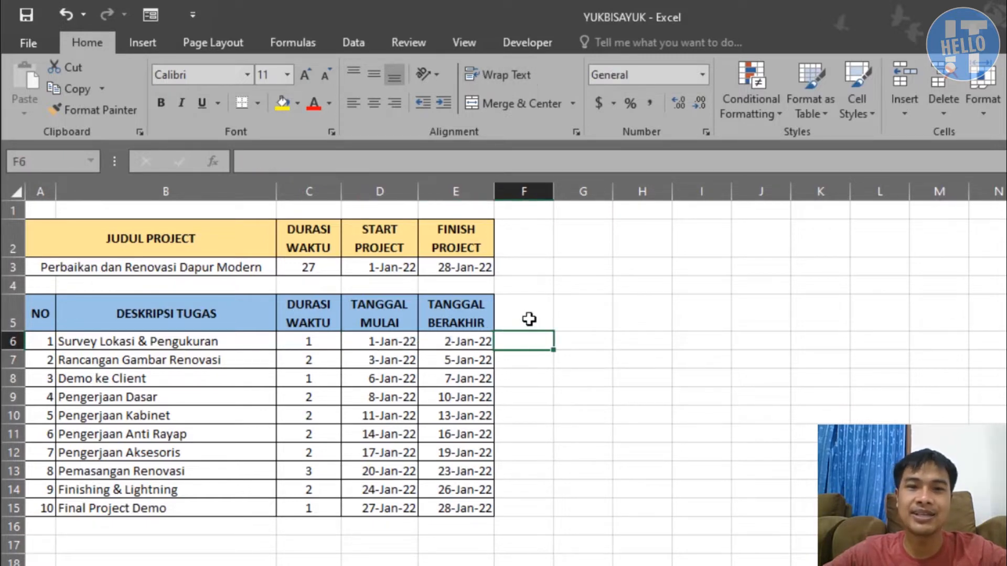
Enter 1 jan 2022 in F5 as the first date of the timeline header
left_click(528, 319)
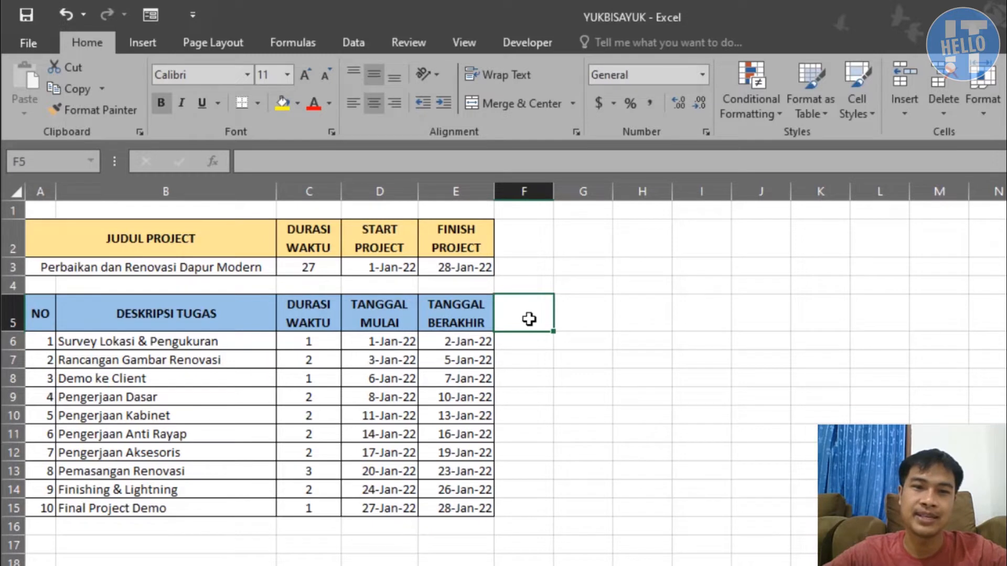
type("1 jan")
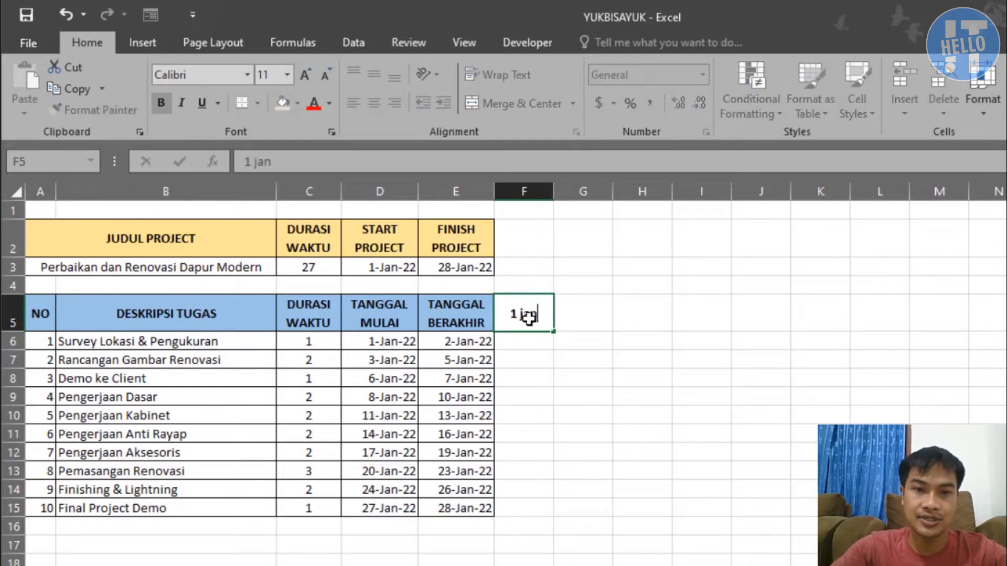
type(" 2022")
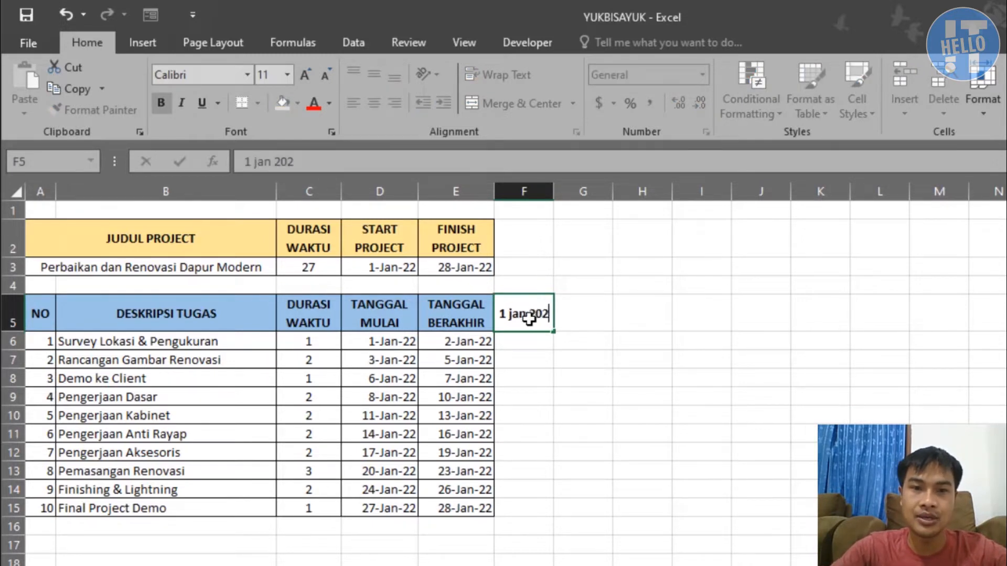
key("Return")
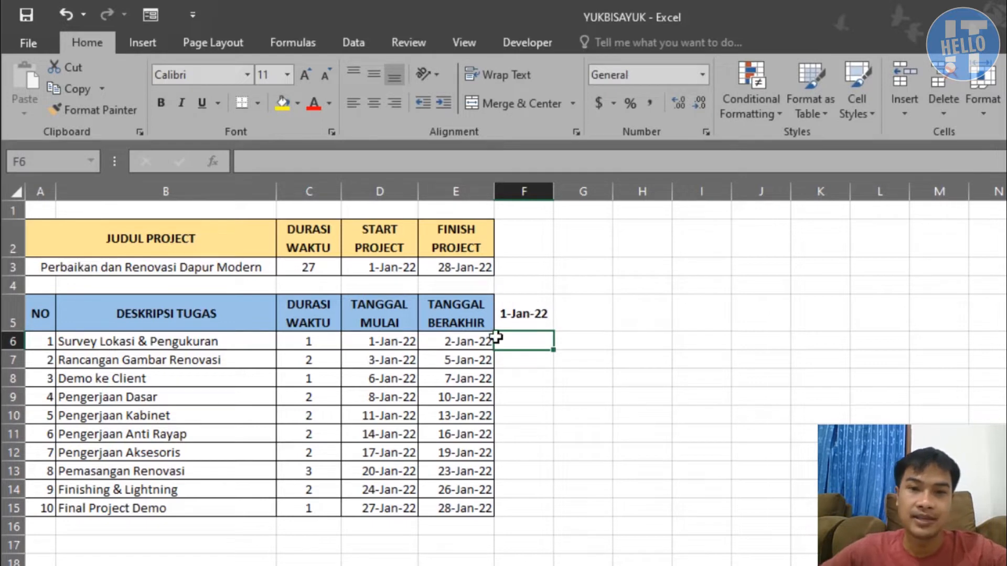
Fill the date series from F5 across to H5
left_click(547, 328)
left_click_drag(554, 332, 651, 340)
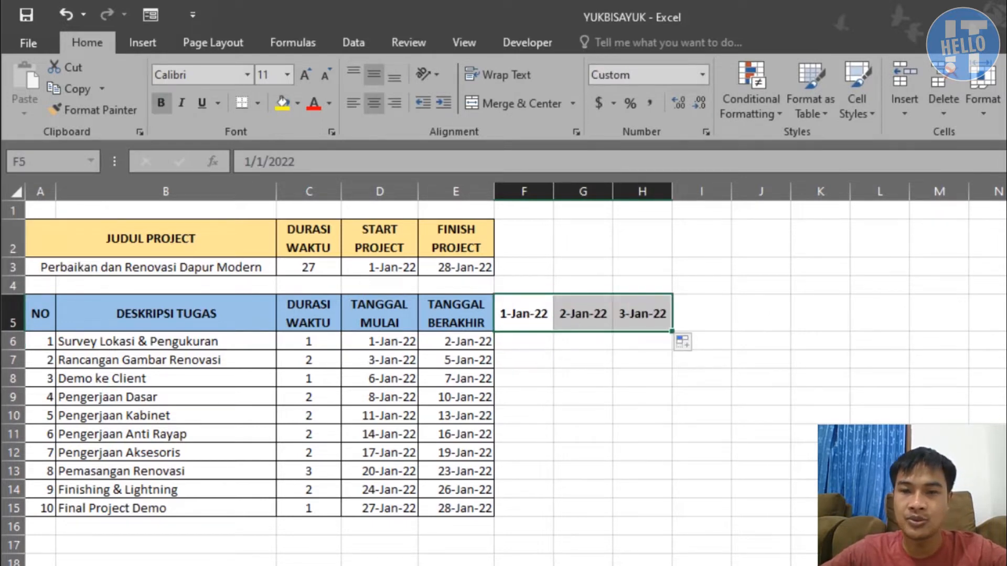
left_click(608, 397)
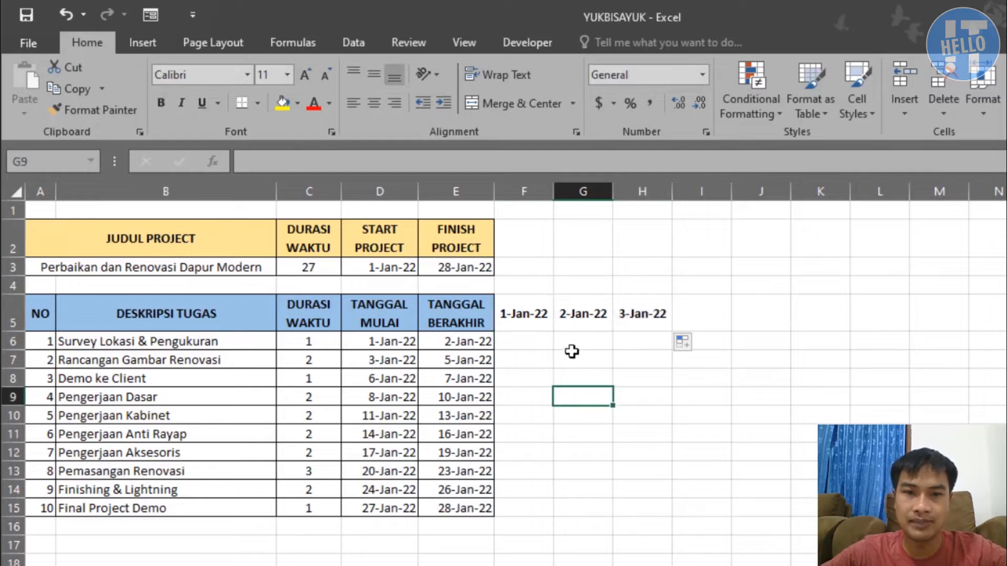
Rotate the date text in F5 to an orientation of 90 degrees
left_click(527, 306)
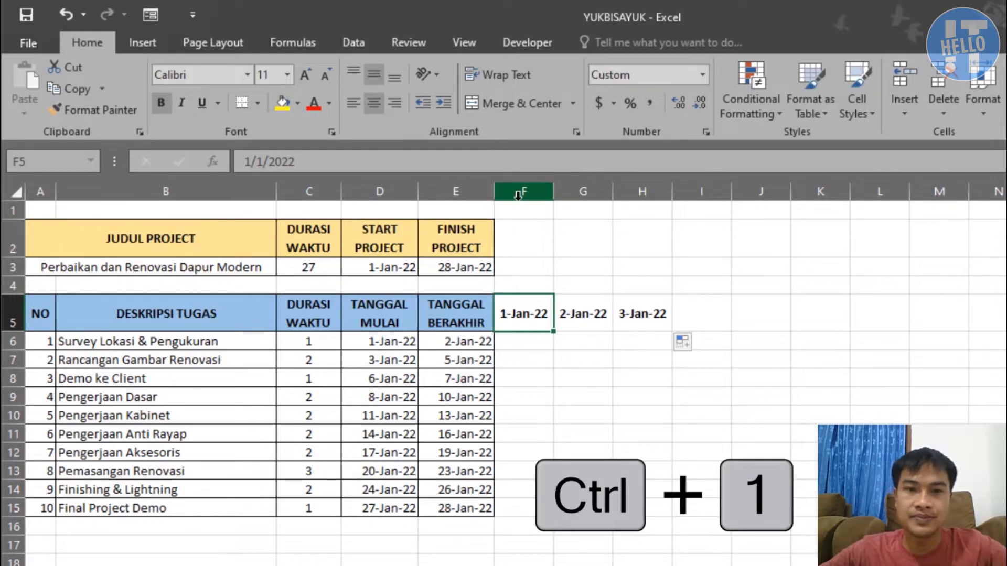
key("ctrl+1")
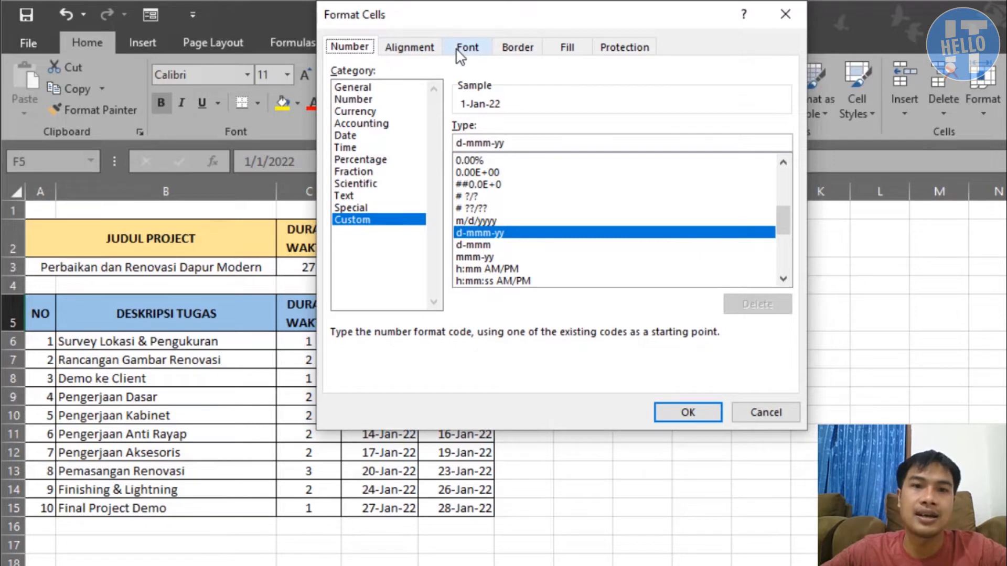
left_click(425, 46)
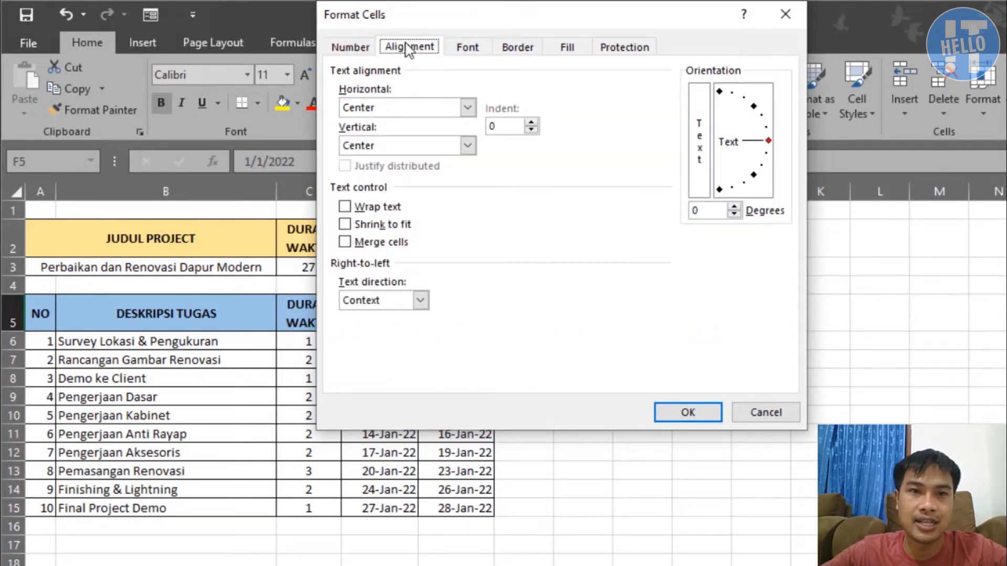
left_click(718, 92)
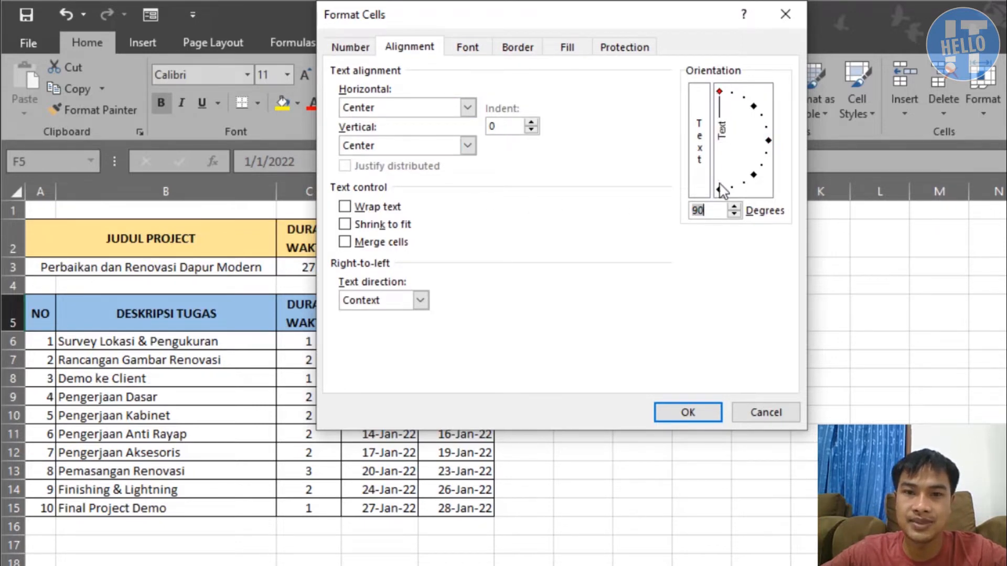
left_click(718, 188)
left_click(720, 96)
left_click(687, 412)
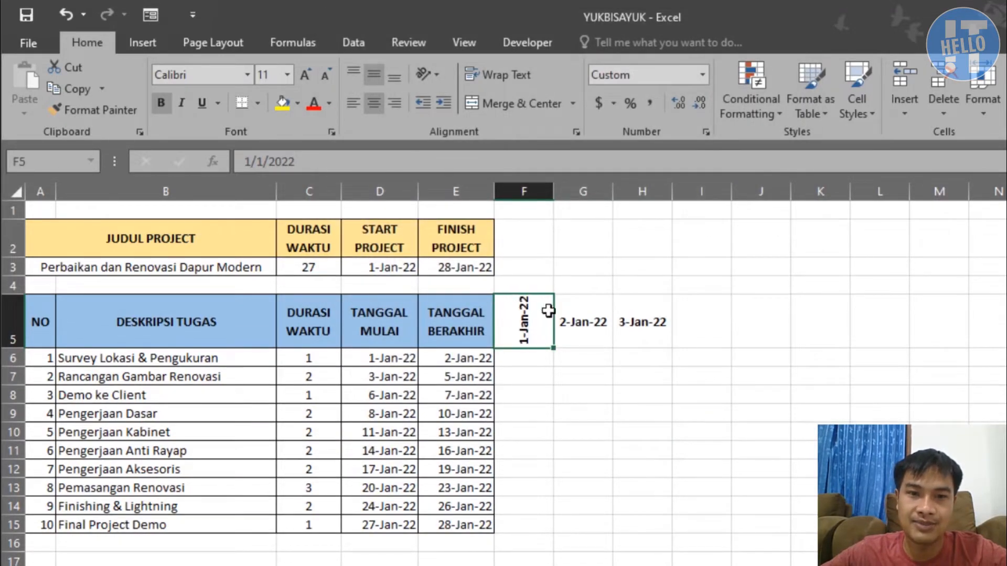
Narrow column F and fill the rotated dates across row 5 from F5 through AG5, up to 28-Jan-22
left_click_drag(552, 192, 521, 193)
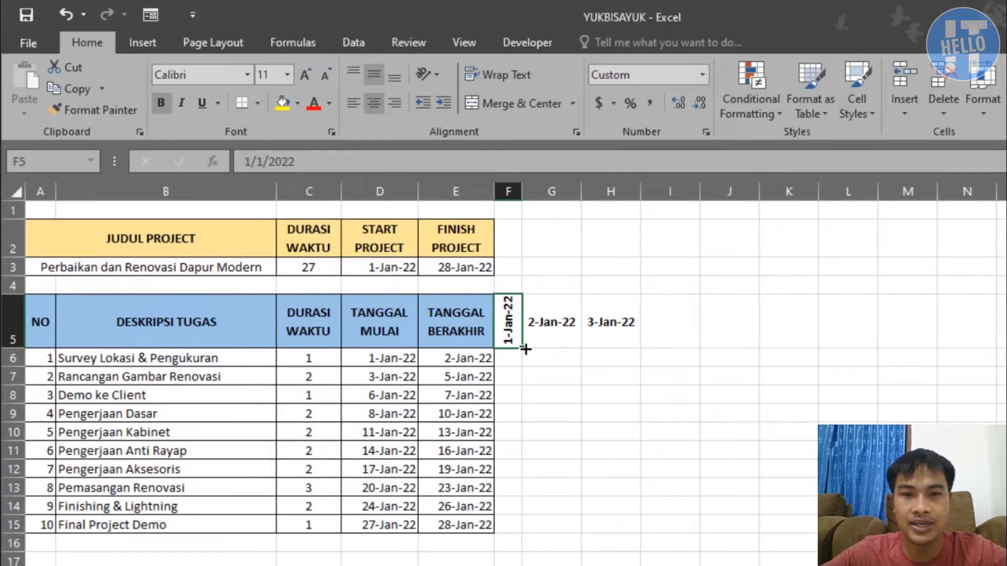
mouse_move(526, 349)
left_mouse_down()
mouse_move(1004, 350)
mouse_move(818, 351)
left_mouse_up()
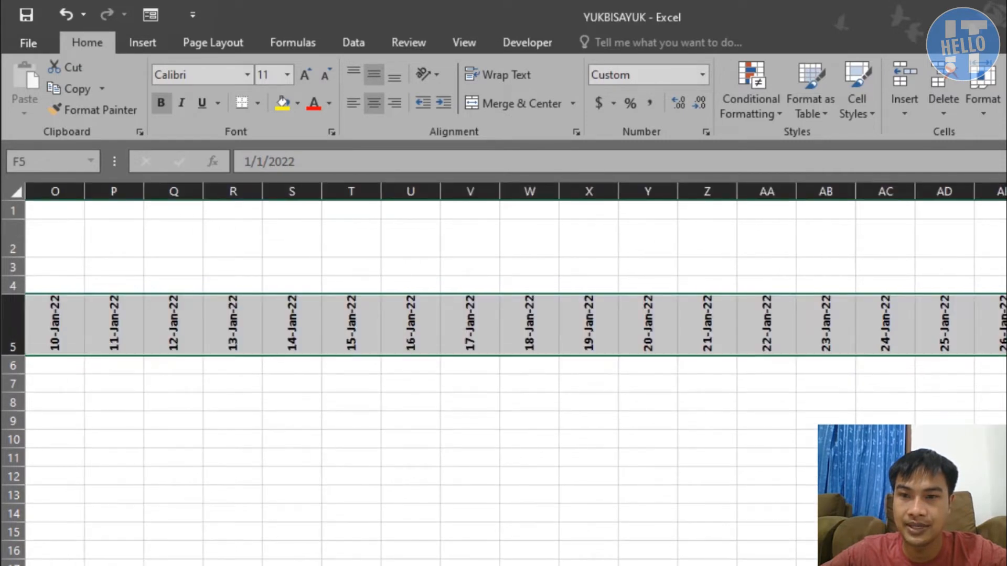
scroll(504, 378, "left", 5)
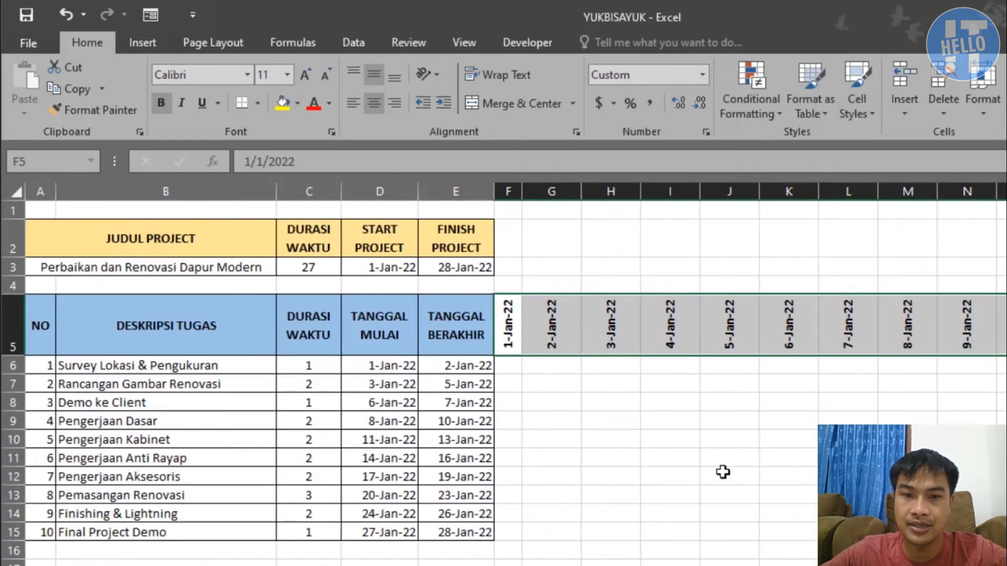
Autofit the widths of columns F through AG to the rotated dates
left_click_drag(512, 192, 1003, 192)
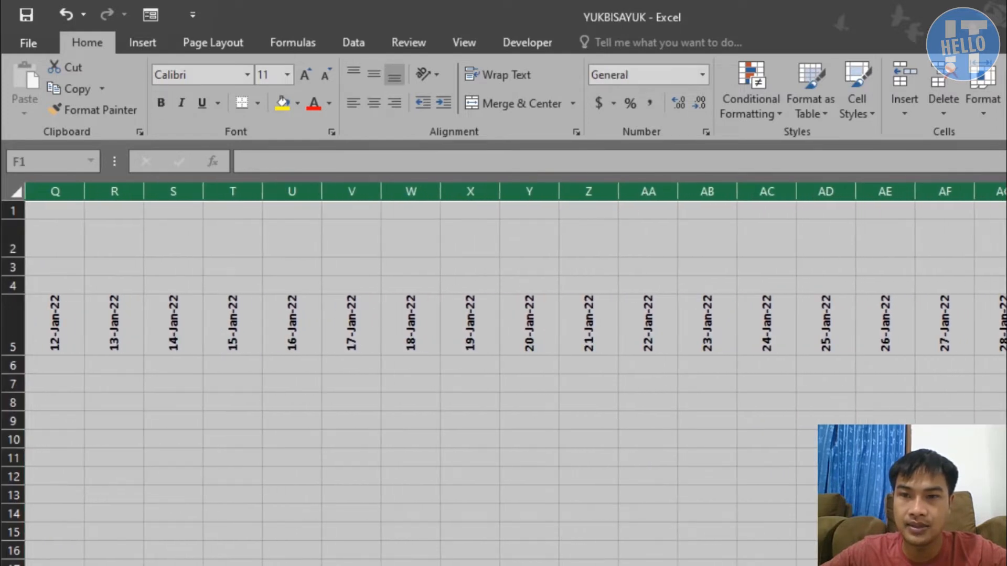
double_click(1005, 192)
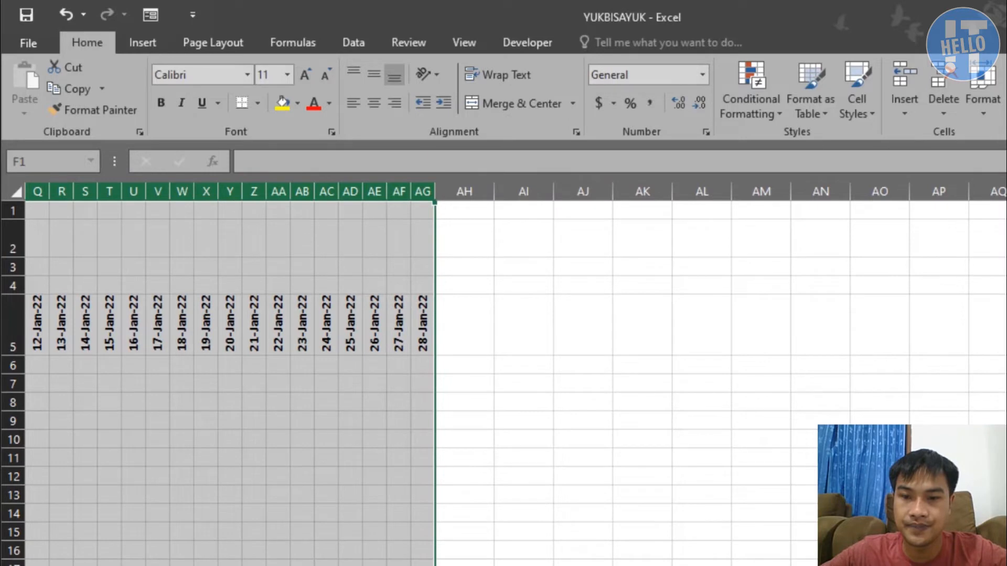
scroll(503, 378, "left", 5)
left_click(644, 453)
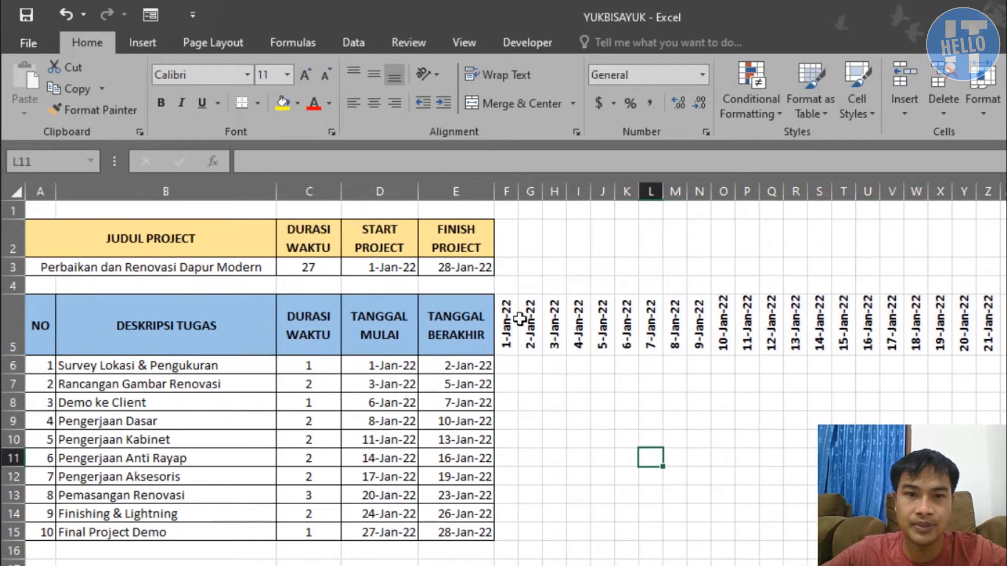
Fill the date header cells from F5 through AG5 with a light orange color
left_click_drag(506, 323, 1004, 323)
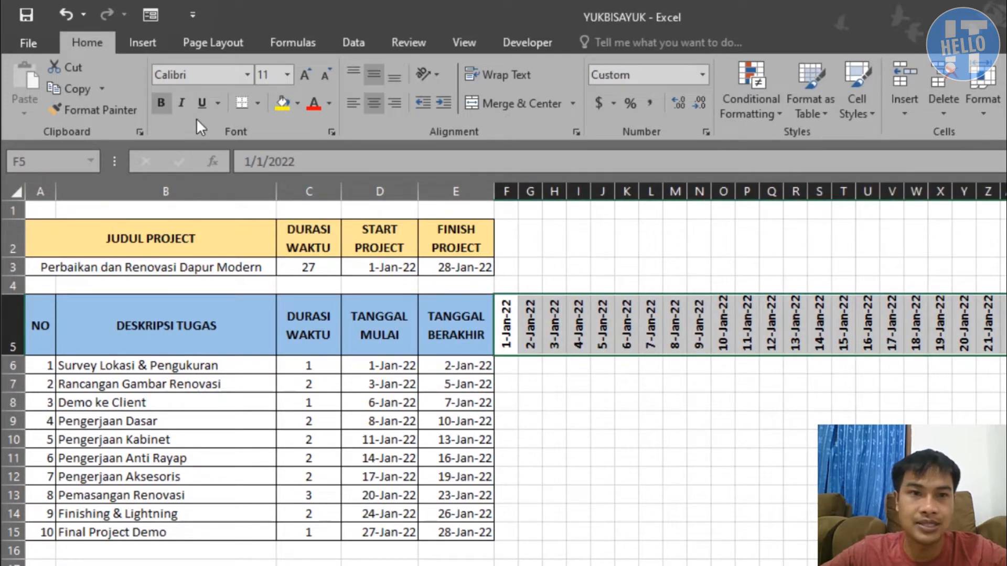
left_click(297, 101)
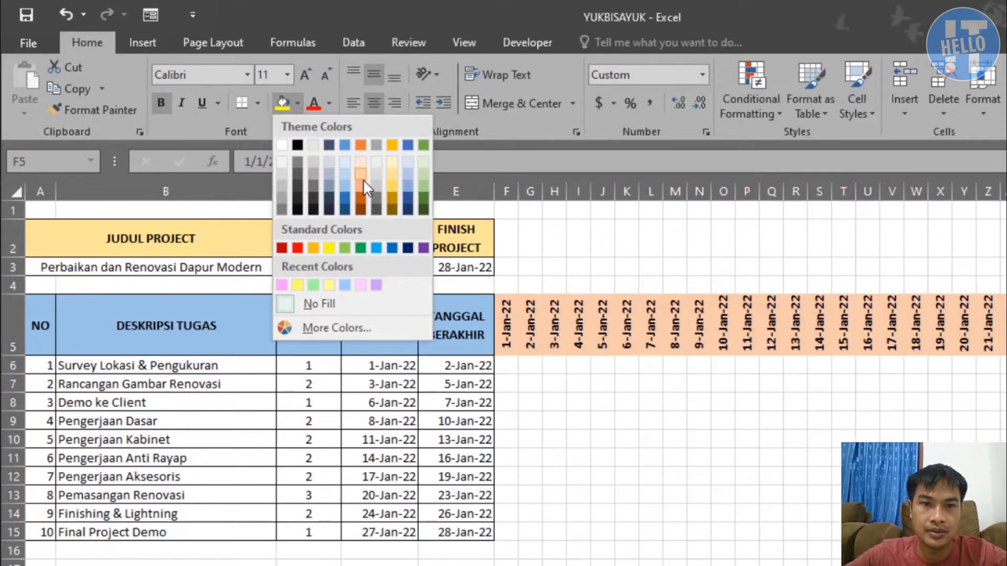
left_click(362, 184)
left_click(593, 344)
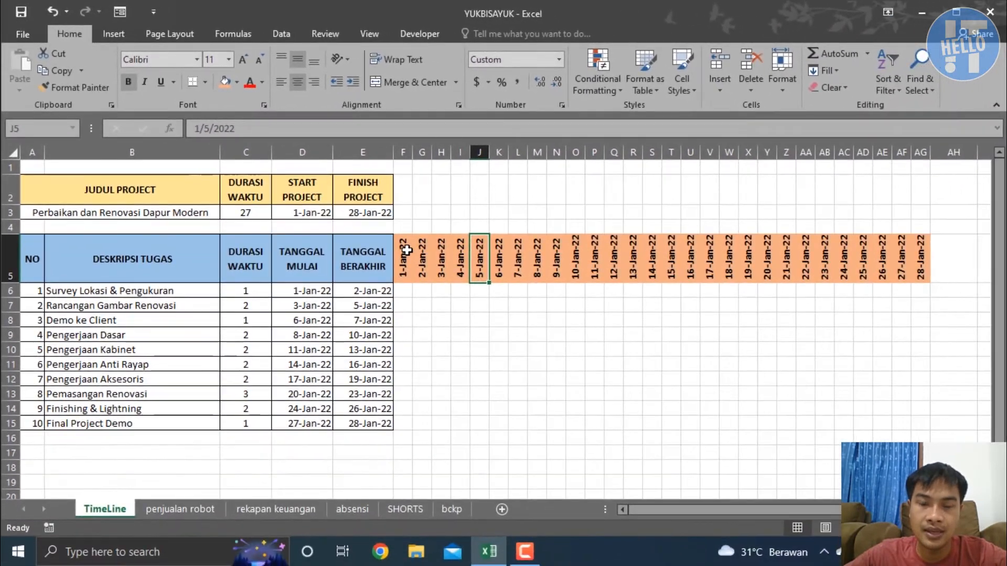
Apply all borders to the date header and the empty chart grid, F5 through AG15
left_click_drag(508, 317, 907, 413)
left_click_drag(723, 327, 923, 424)
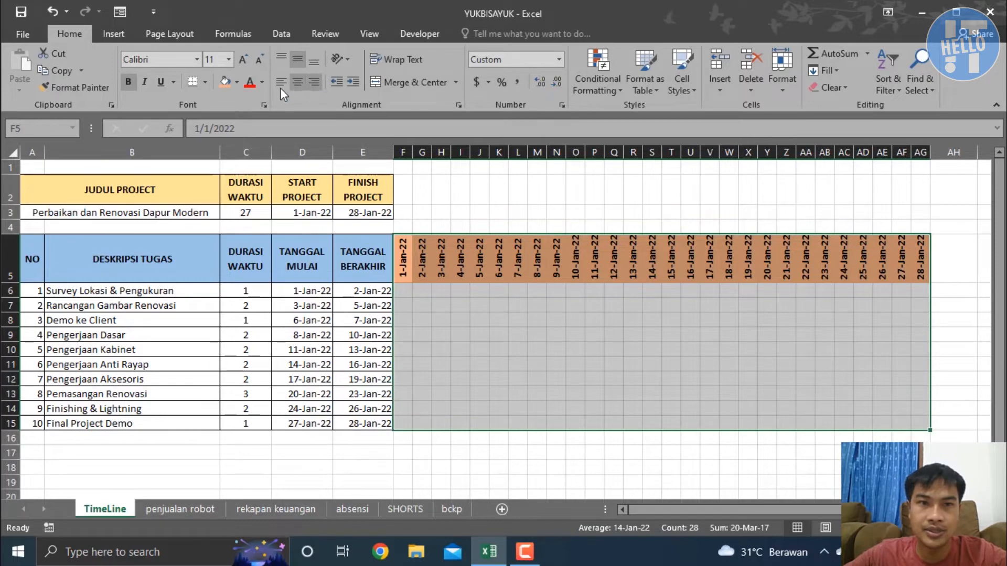
left_click(207, 82)
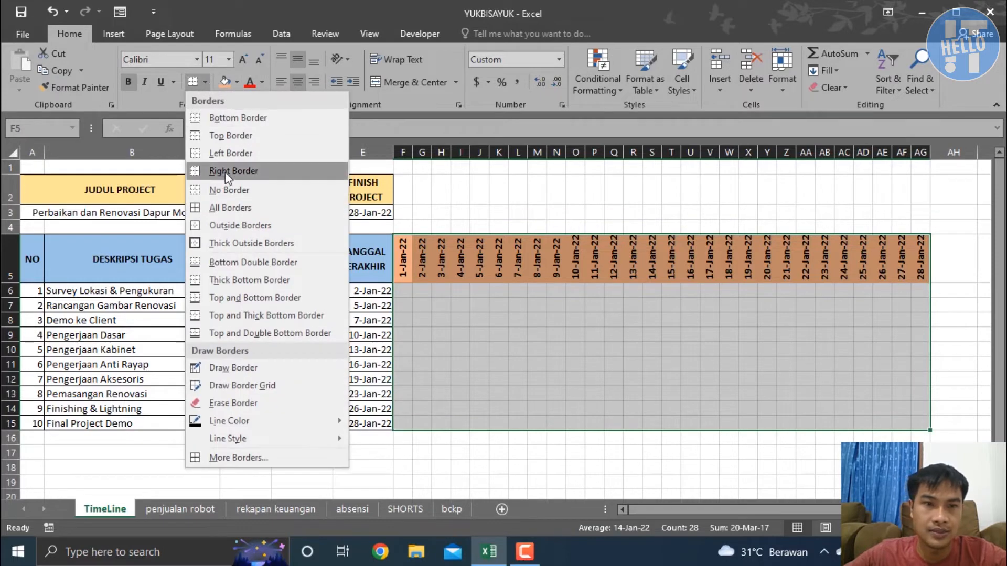
left_click(229, 208)
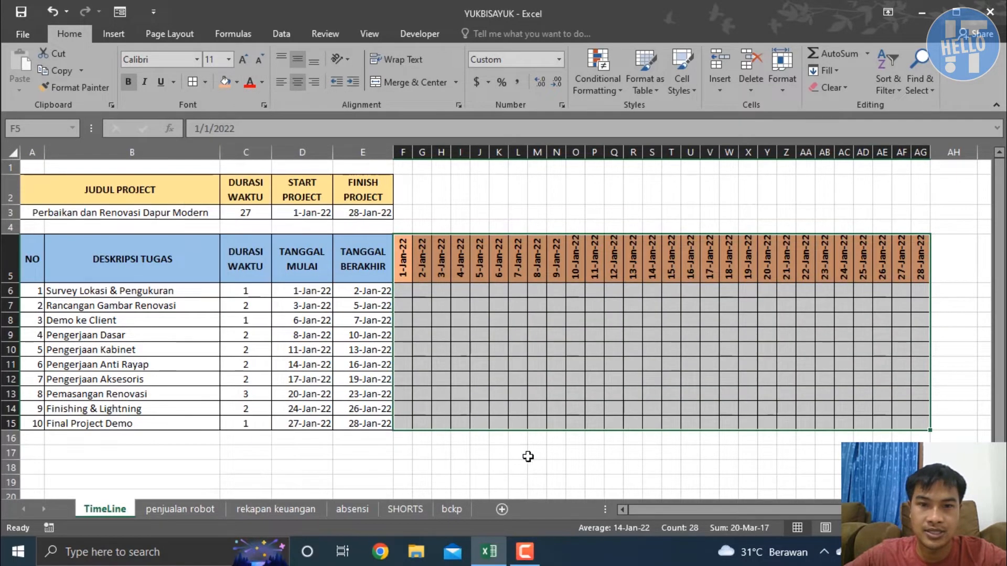
left_click(529, 454)
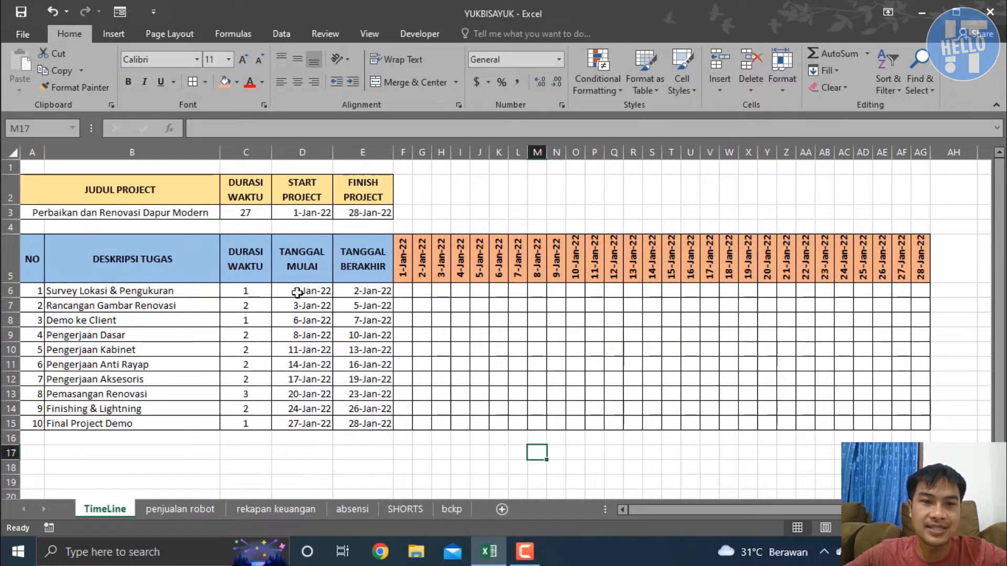
left_click_drag(403, 293, 462, 313)
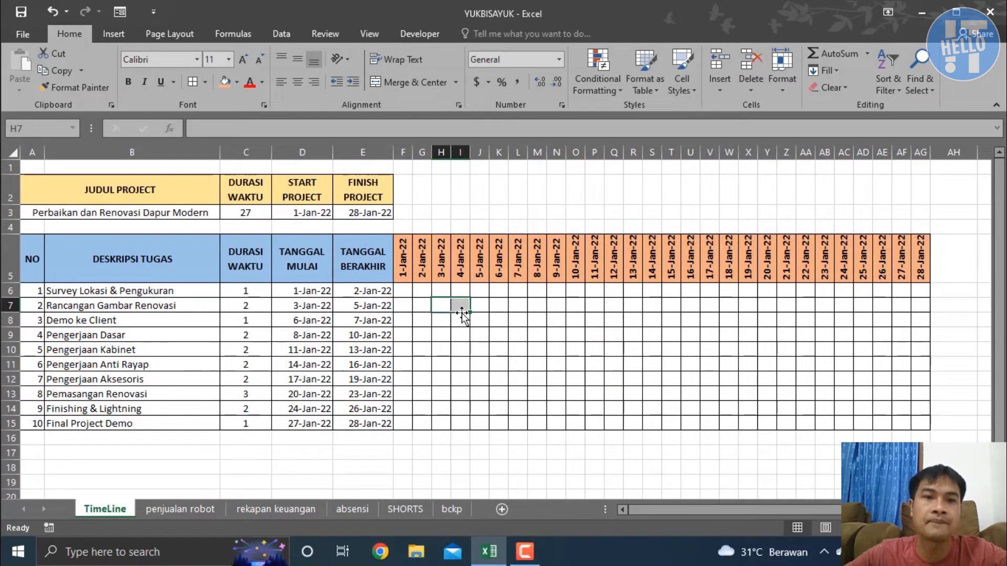
left_click(325, 291)
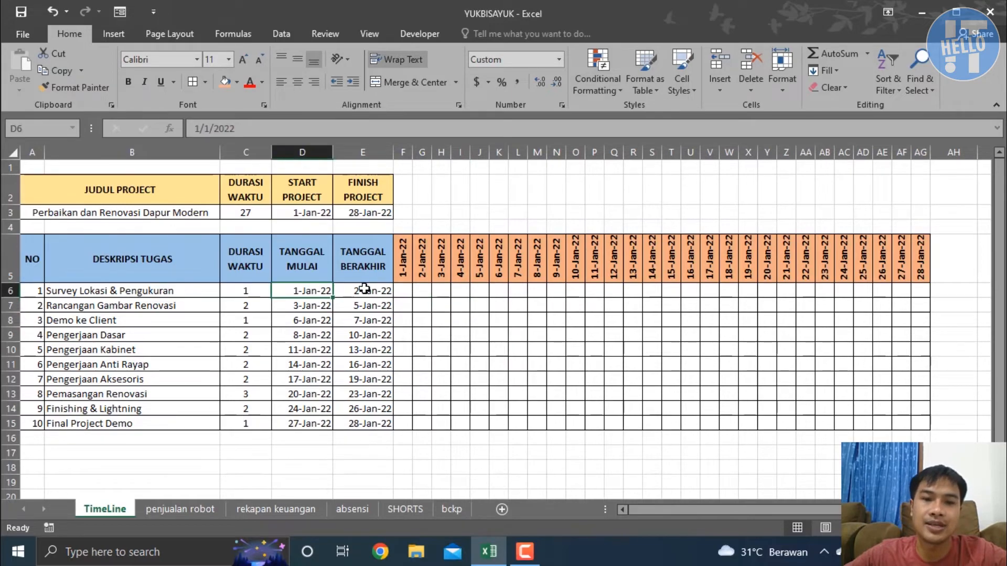
left_click(364, 288)
Start an IF formula in F6 with a nested AND whose first condition is F5>=D6
left_click(407, 290)
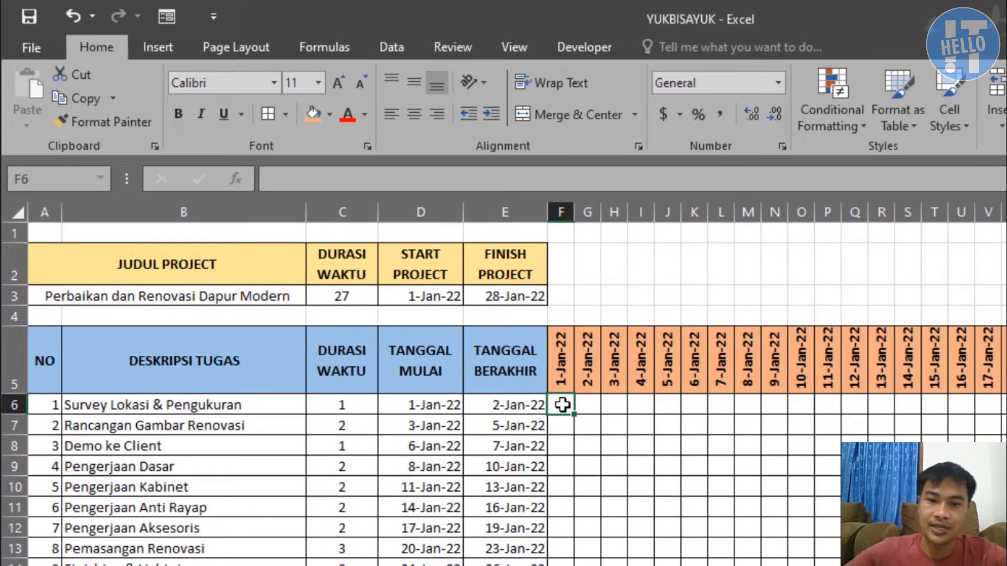
type("=IF(")
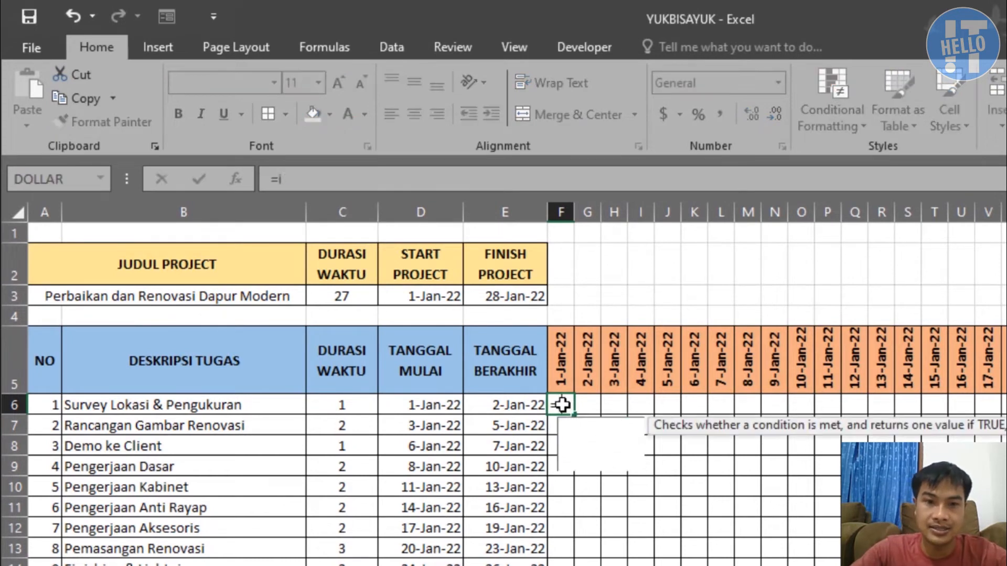
type("and")
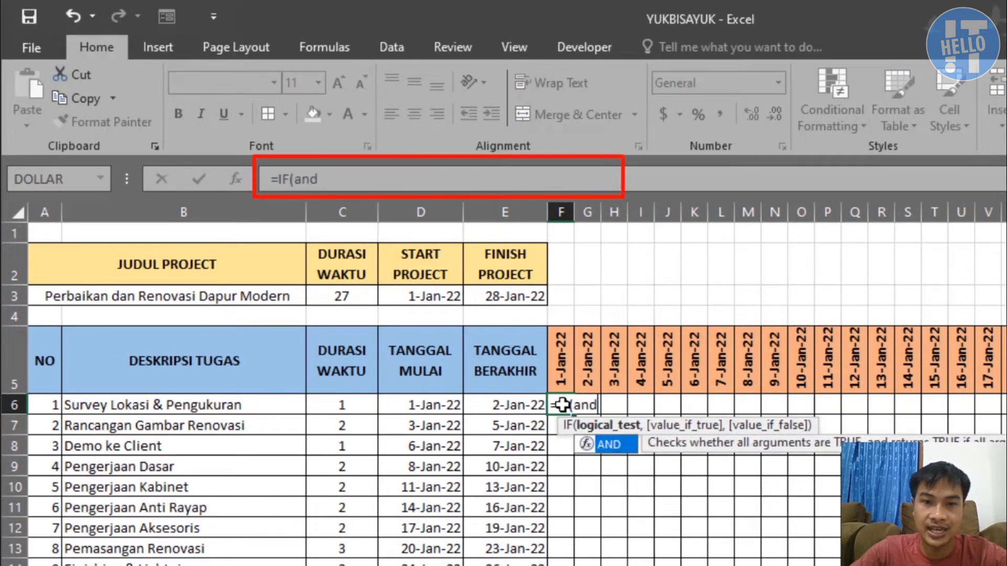
key("Tab")
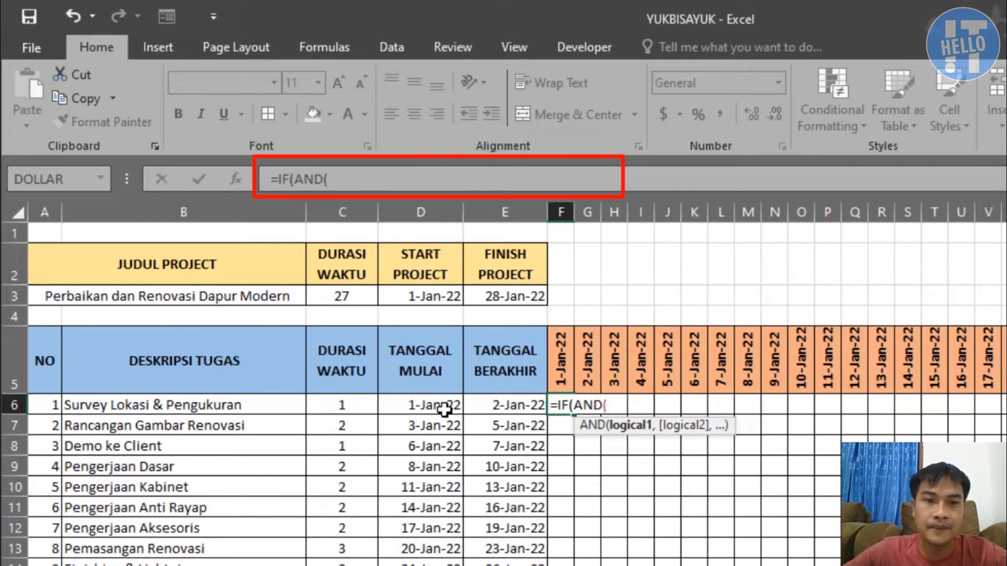
left_click(564, 370)
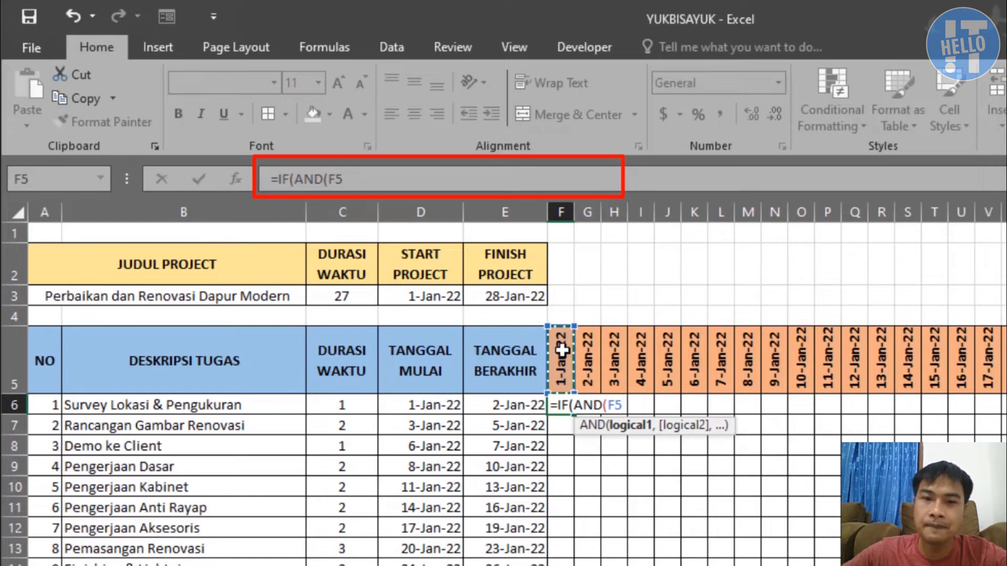
type(">=")
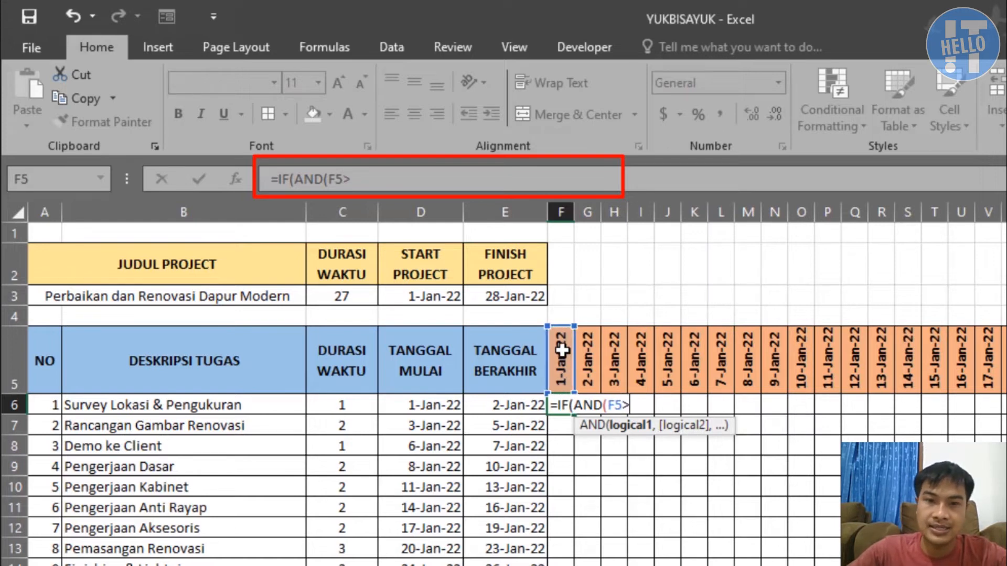
left_click(427, 403)
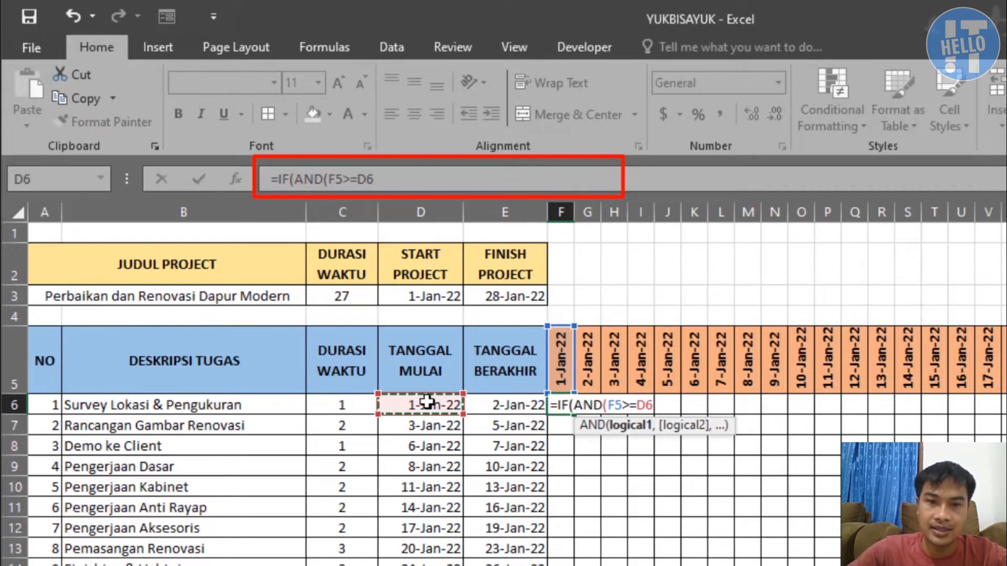
type(",")
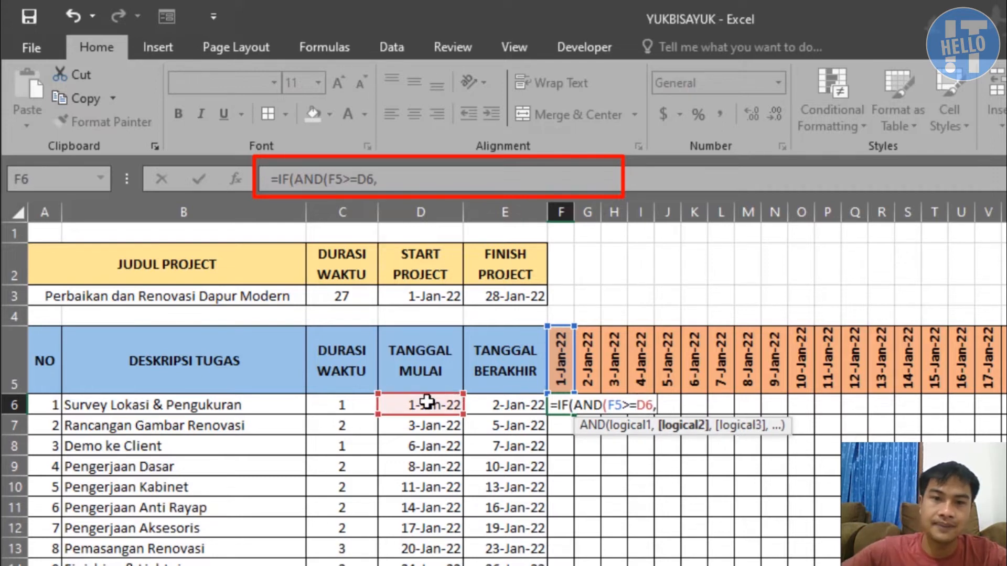
Complete the F6 formula with the second condition F5<=E6, returning "Y" when true and "" when false
left_click(561, 353)
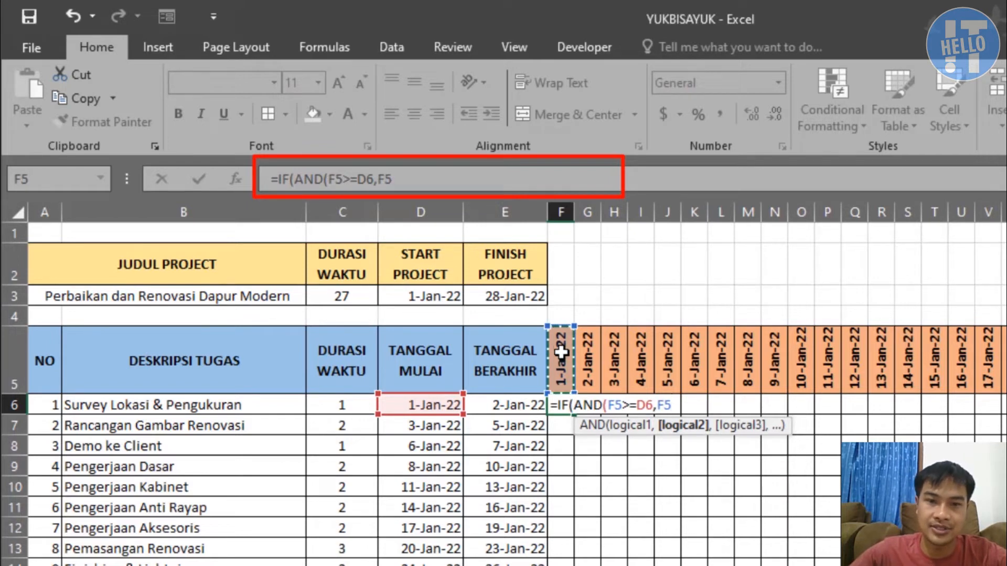
type("<=")
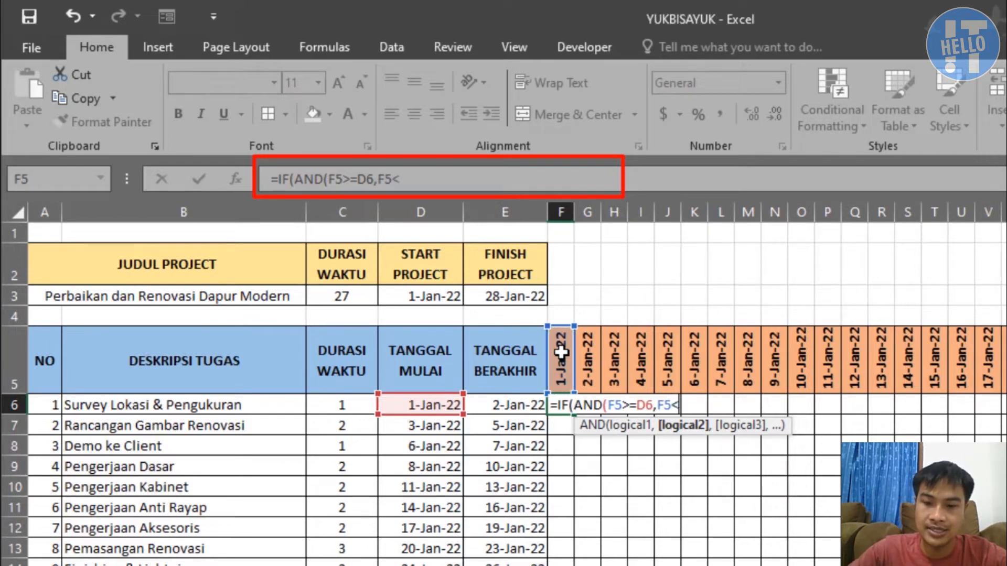
left_click(515, 406)
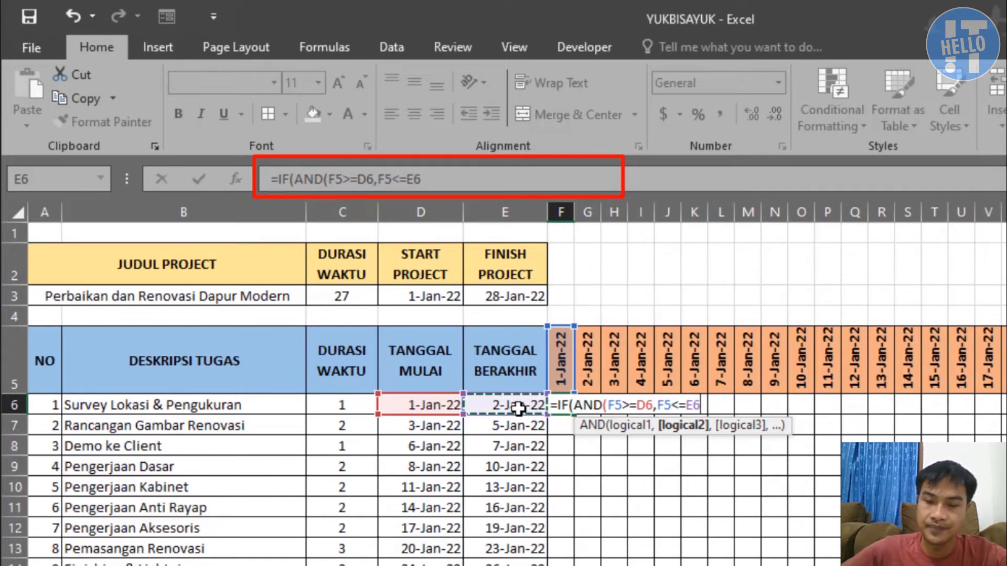
type("),\"Y")
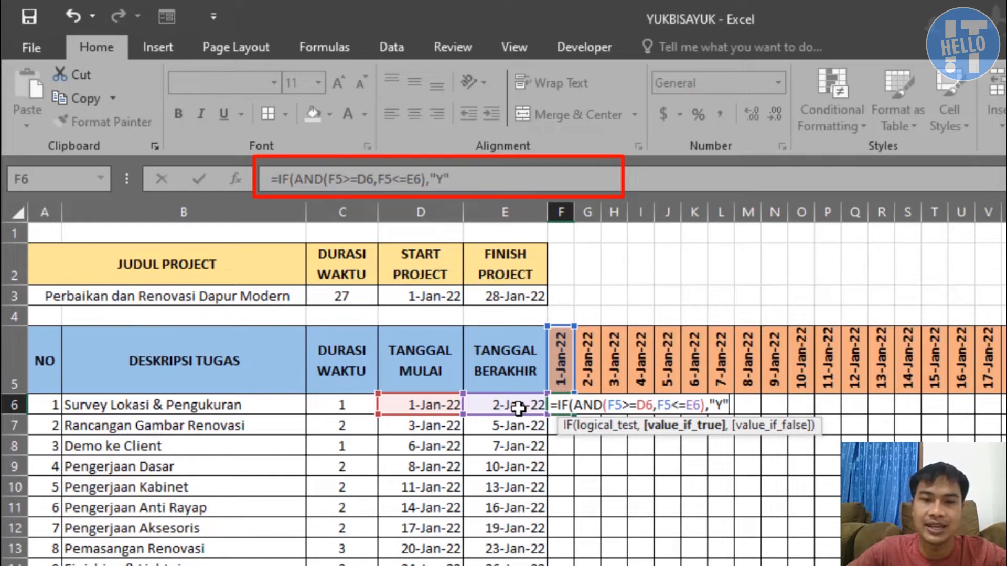
type("\",")
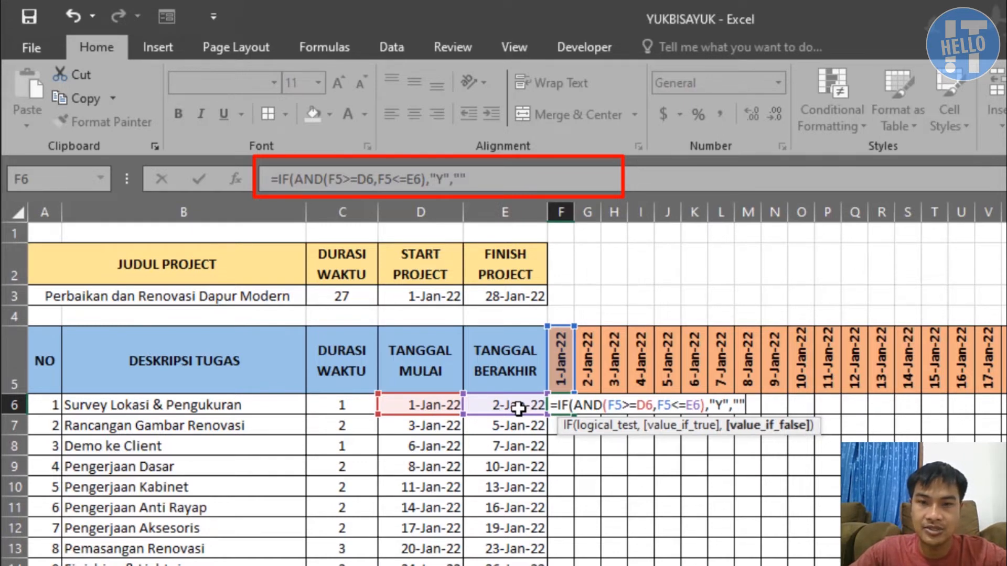
type("\"\")")
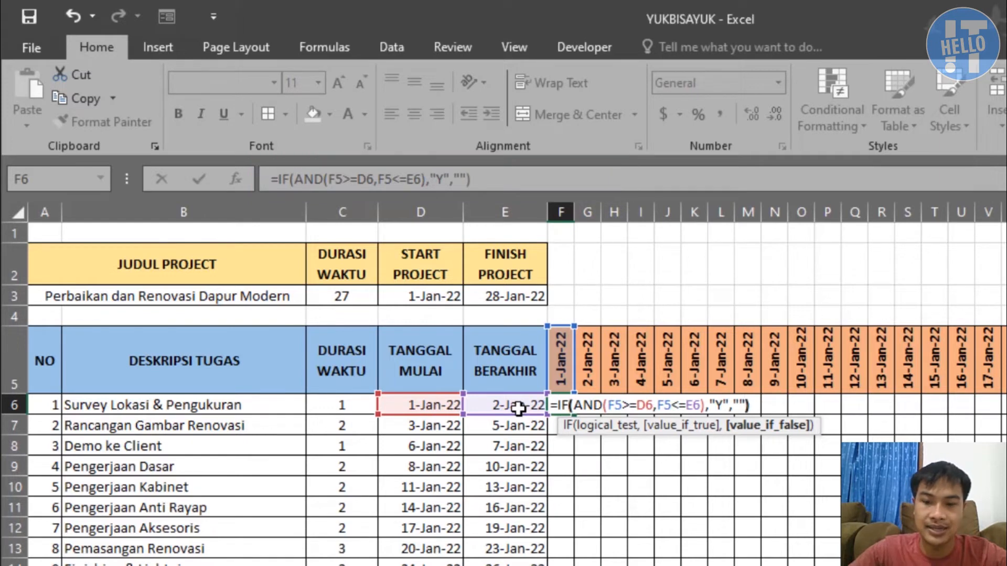
key("Return")
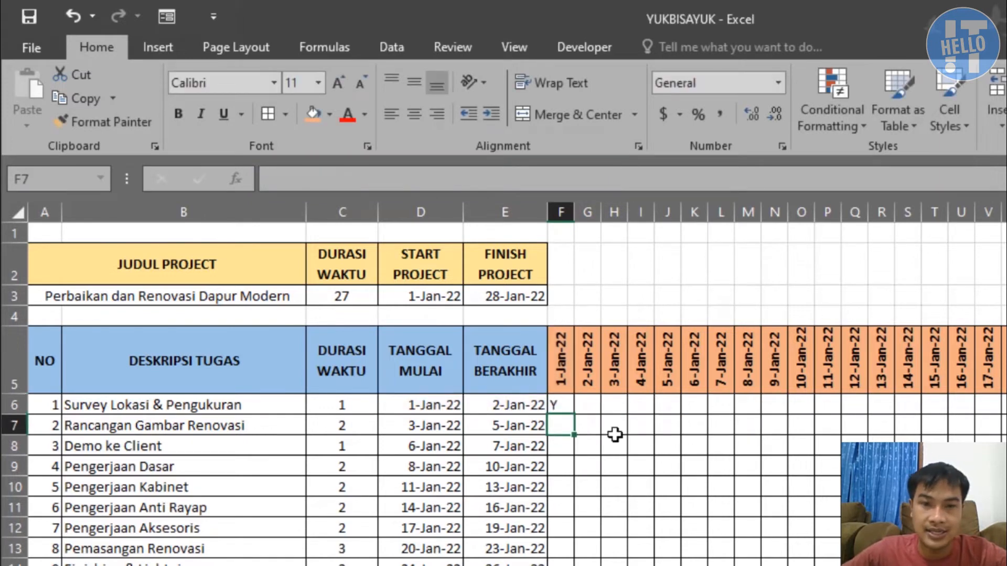
Try filling the F6 formula across F6:I9 and check the copied references in G8
left_click(559, 406)
left_click_drag(571, 415, 655, 471)
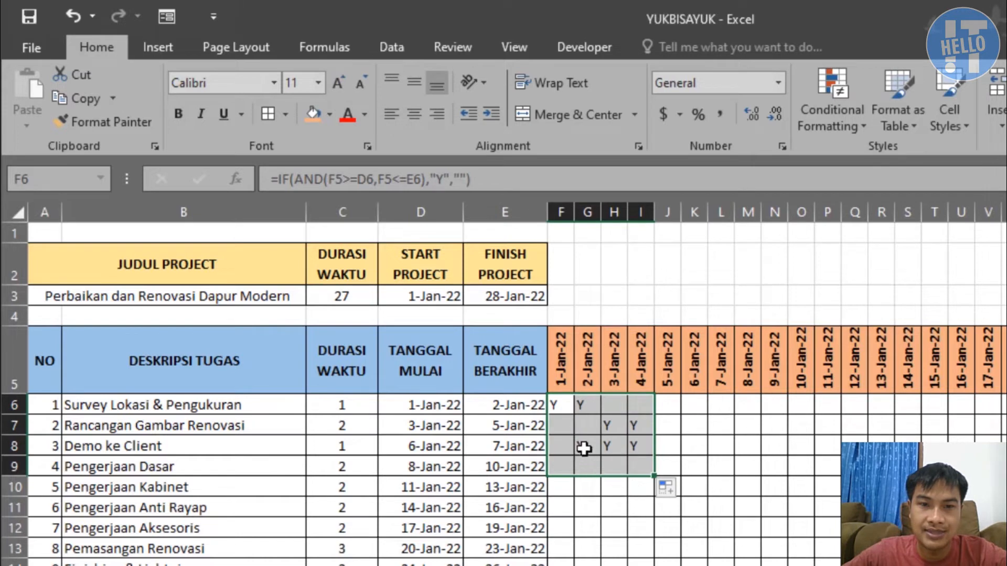
left_click(584, 448)
left_click(611, 445)
left_click(584, 445)
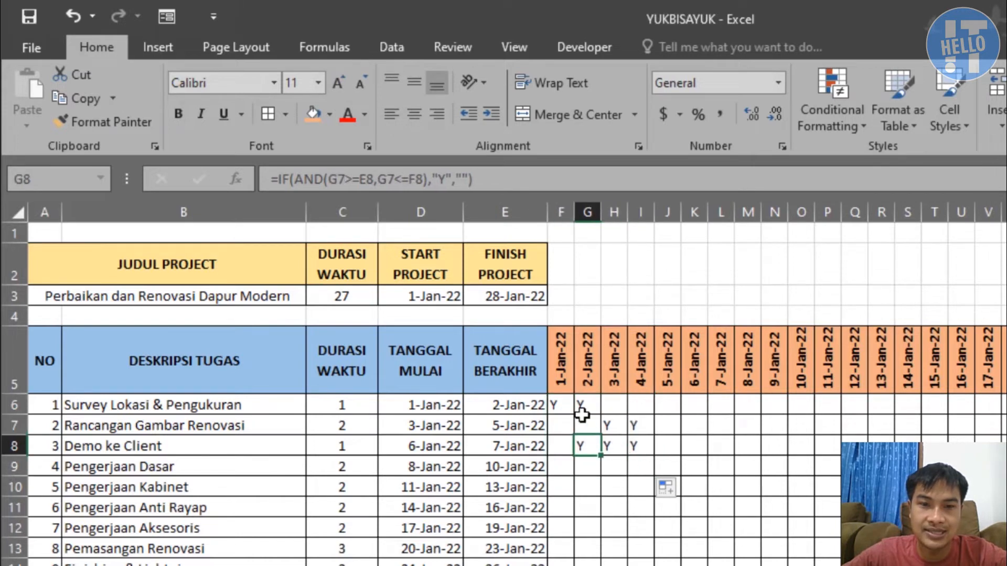
Lock the references in F6 so the formula reads =IF(AND(F$5>=$D6,F$5<=$E6),"Y","")
left_click(559, 407)
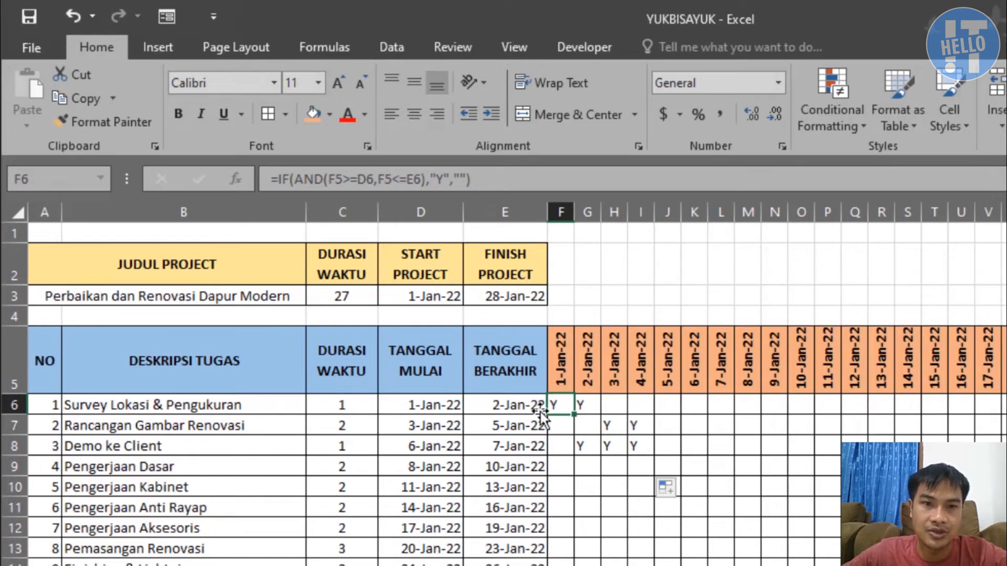
key("ctrl+c")
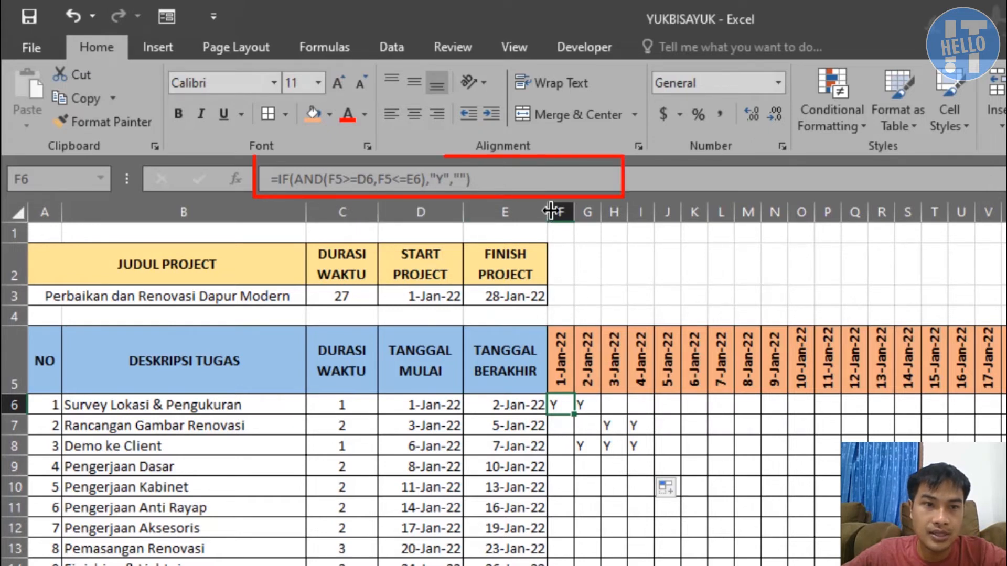
left_click(336, 179)
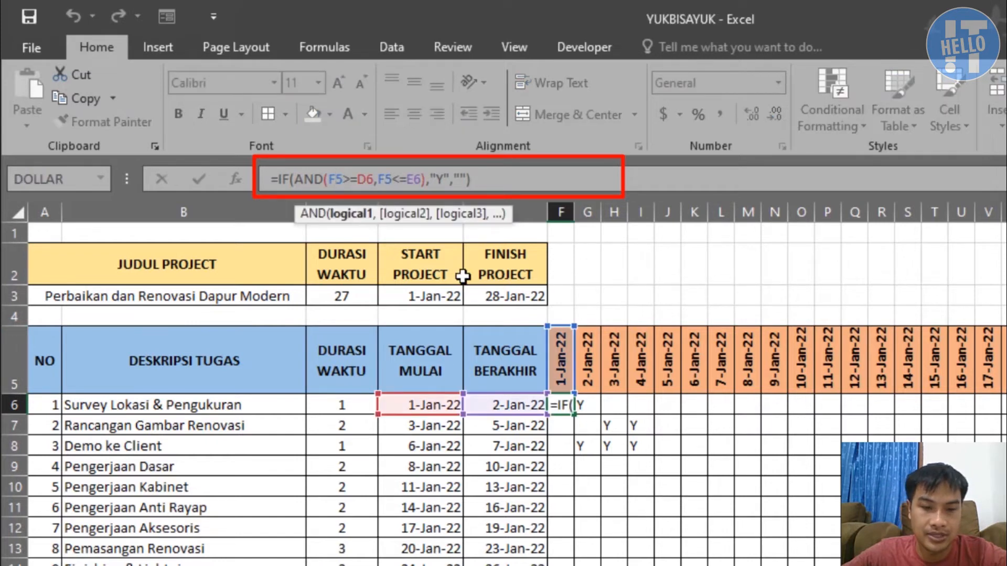
type("$")
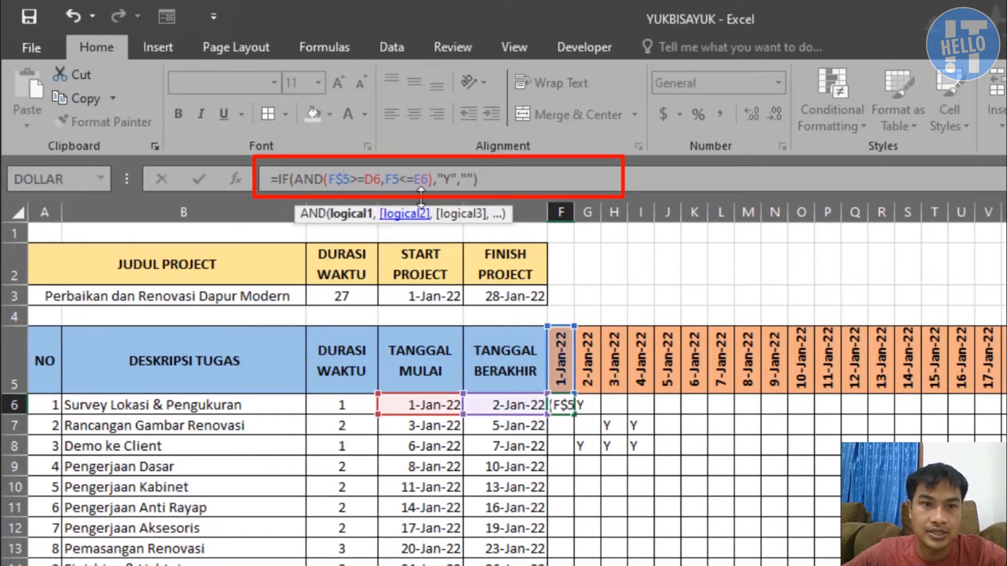
left_click(400, 184)
type("$")
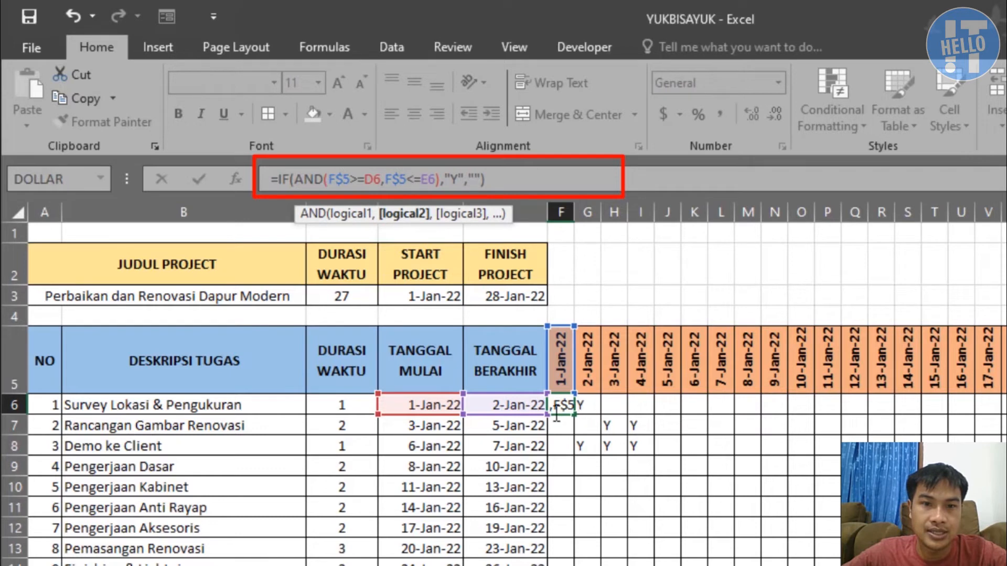
left_click(371, 180)
type("$")
left_click(432, 179)
type("$")
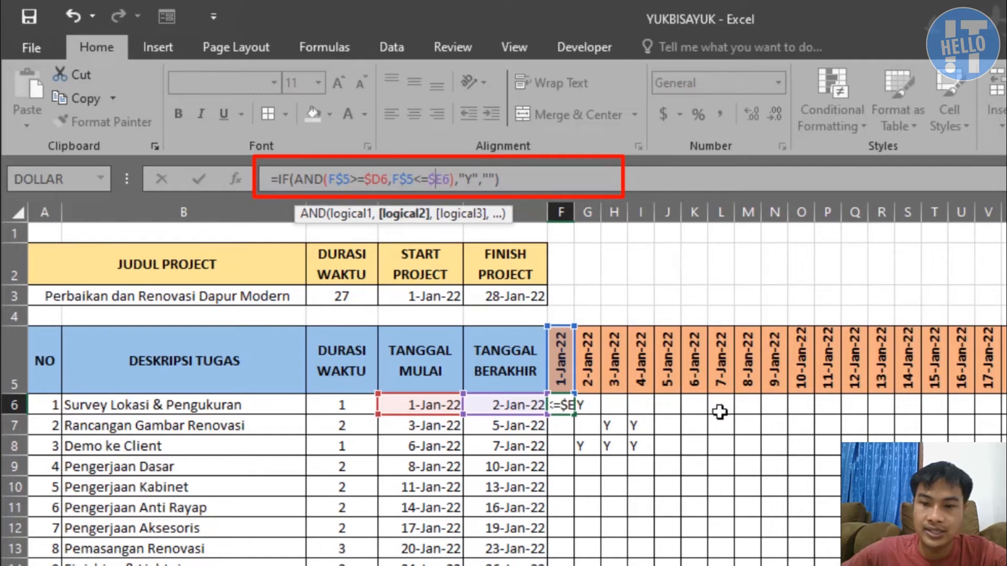
key("Return")
Fill the F6 formula with its locked references across F6:I9
left_click(567, 405)
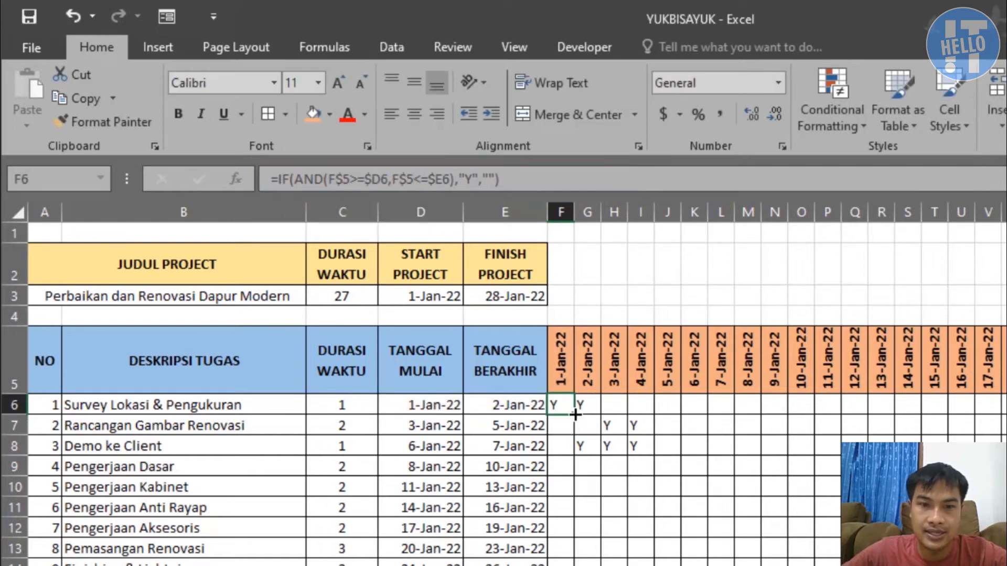
left_click_drag(587, 415, 658, 455)
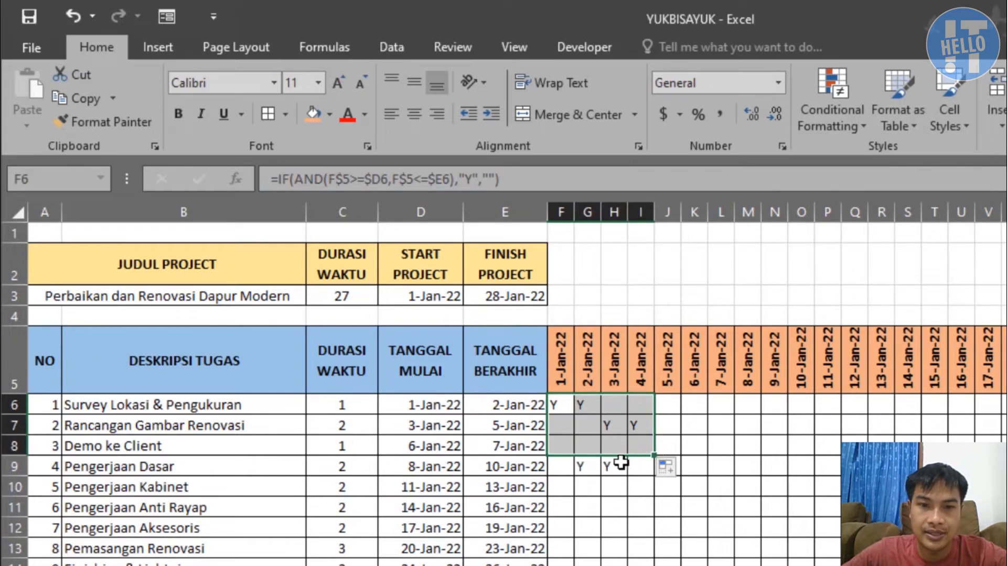
left_click_drag(654, 454, 655, 473)
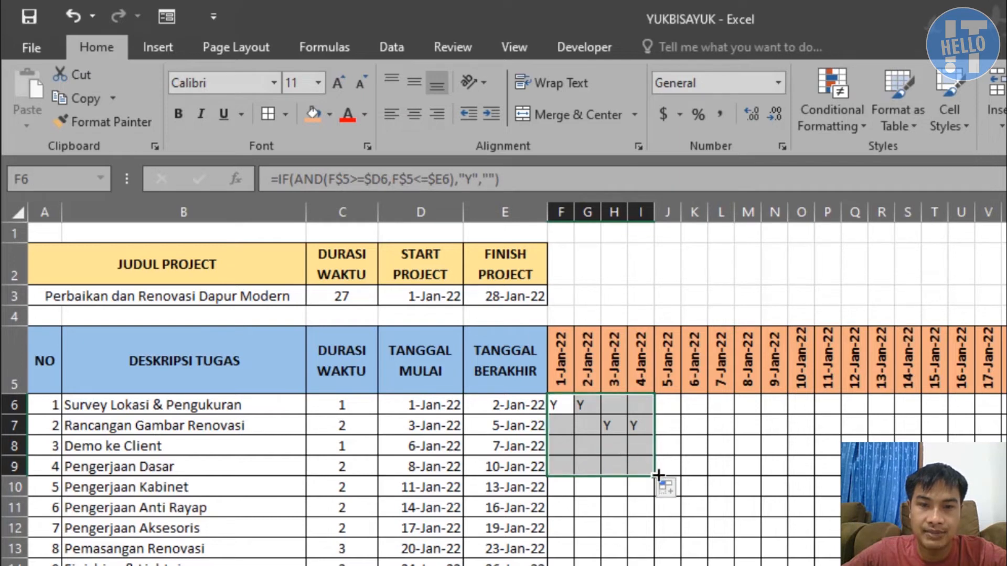
Extend the formula fill across the timeline grid to cover F6:N9
left_click_drag(673, 475, 786, 475)
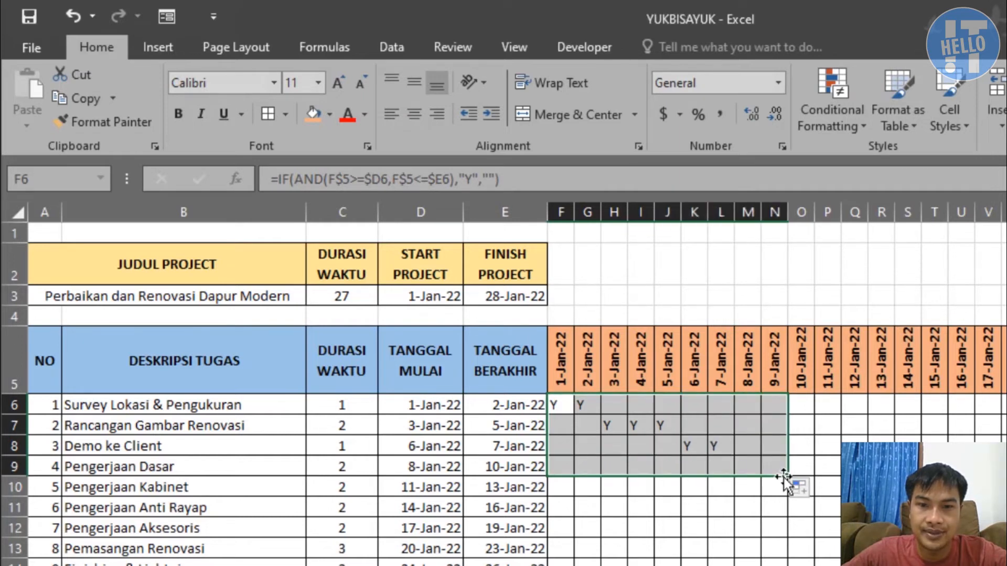
left_click(772, 507)
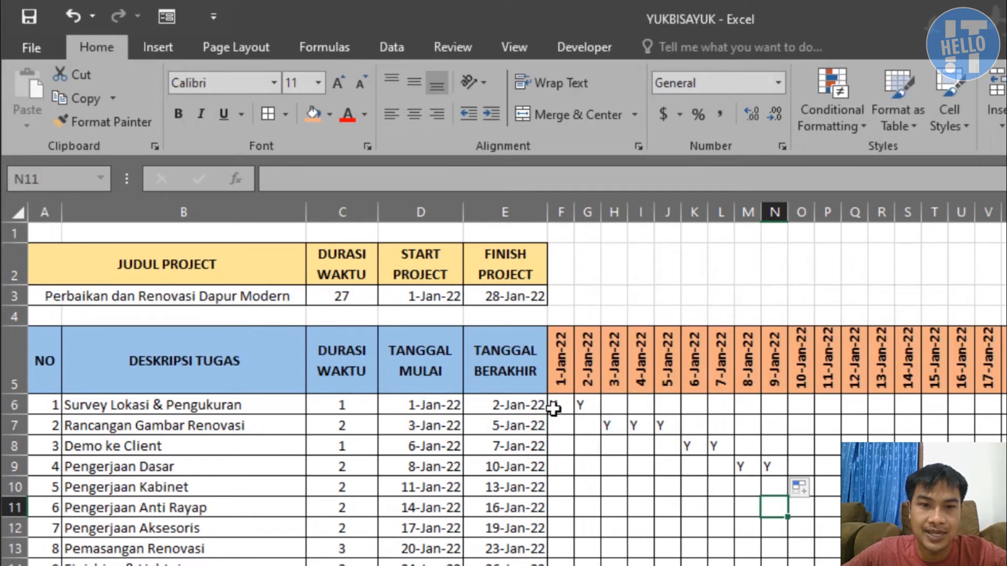
Compare the Y marks in rows 6 and 7 with the task dates, and review both AND conditions in the F6 formula
left_click(558, 405)
left_click(580, 405)
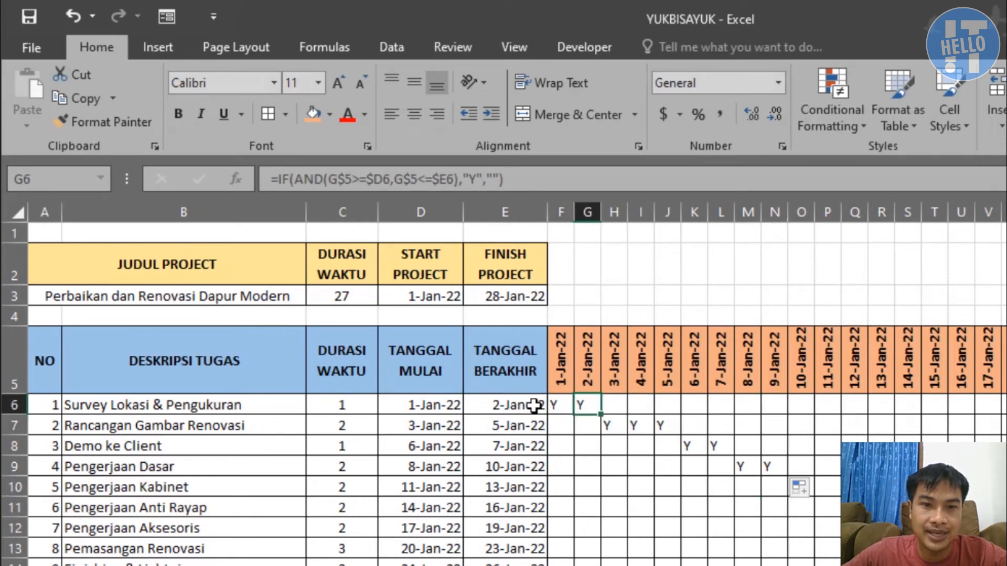
left_click_drag(442, 406, 504, 405)
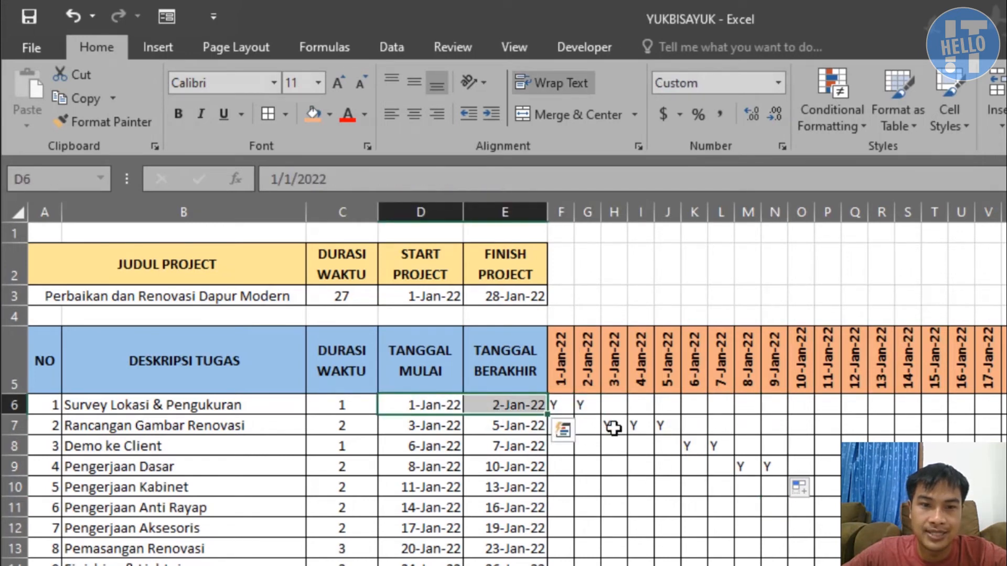
left_click(614, 427)
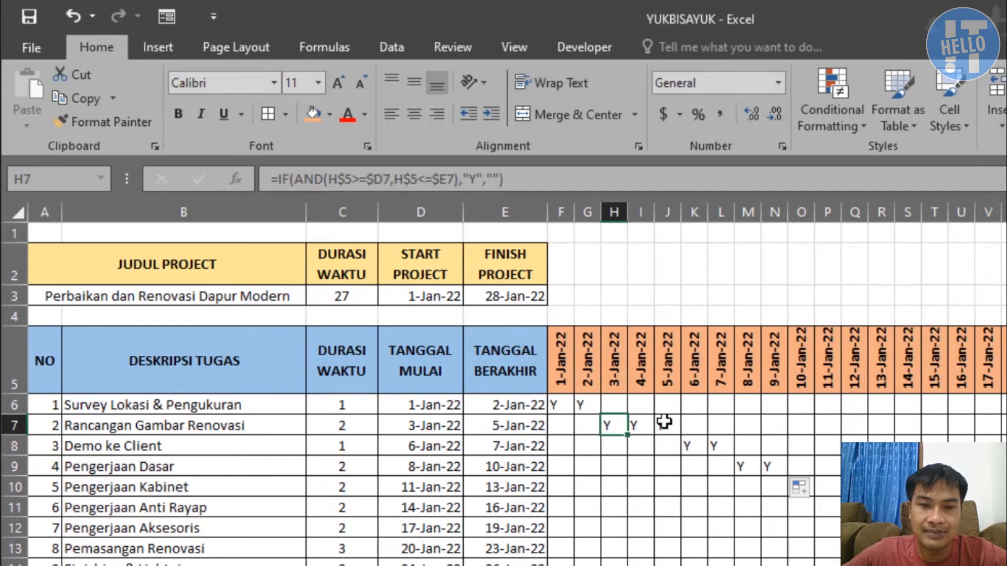
left_click(657, 421)
left_click(558, 407)
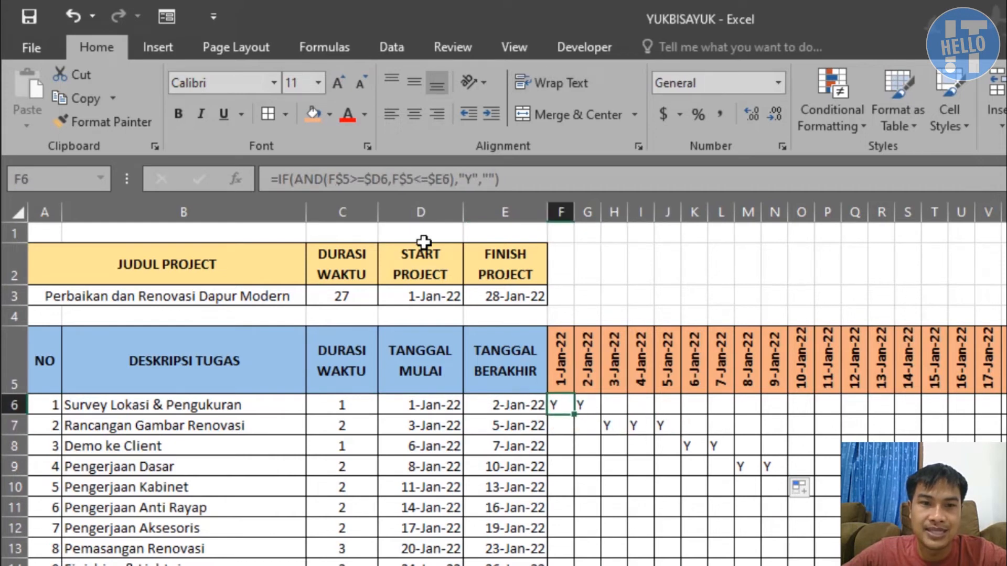
left_click_drag(328, 178, 435, 184)
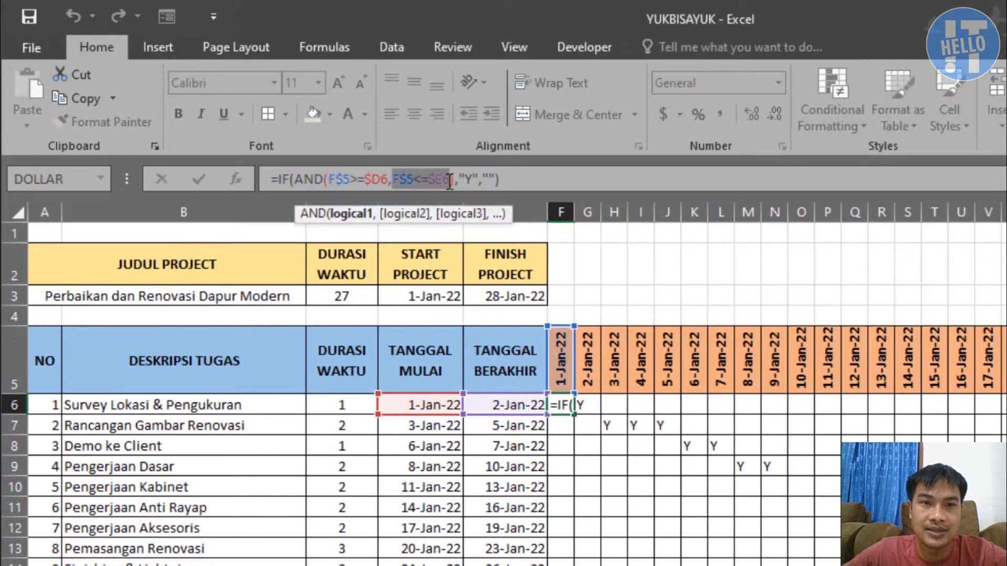
left_click(541, 180)
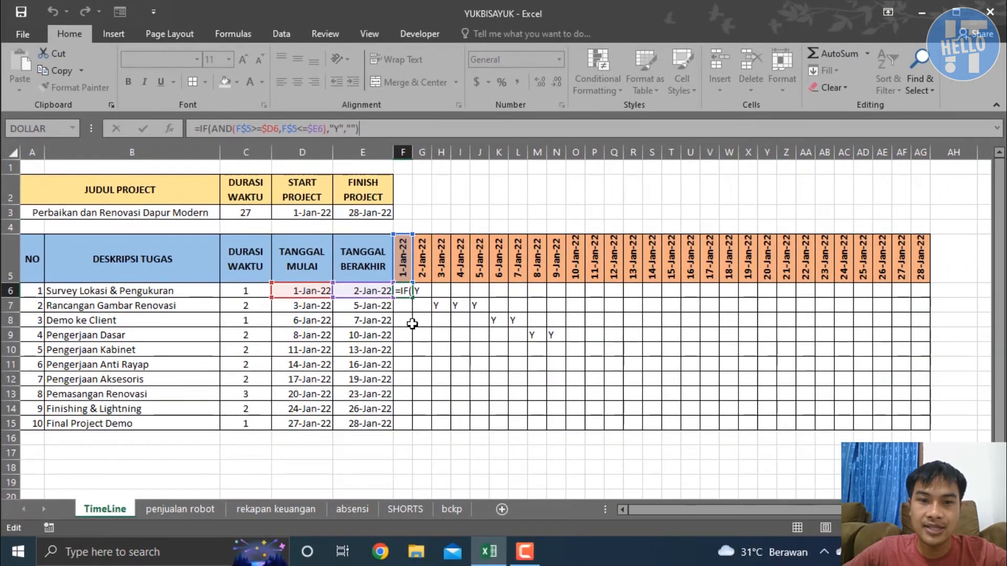
Fill the F6 formula across the whole timeline grid, F6:AG15
left_click(411, 322)
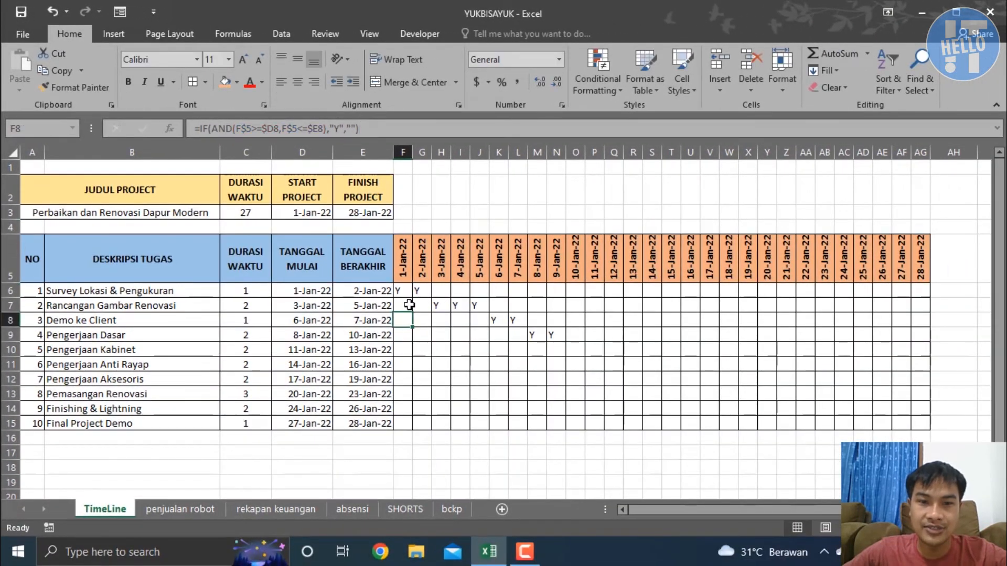
left_click(404, 287)
left_click_drag(413, 297, 929, 428)
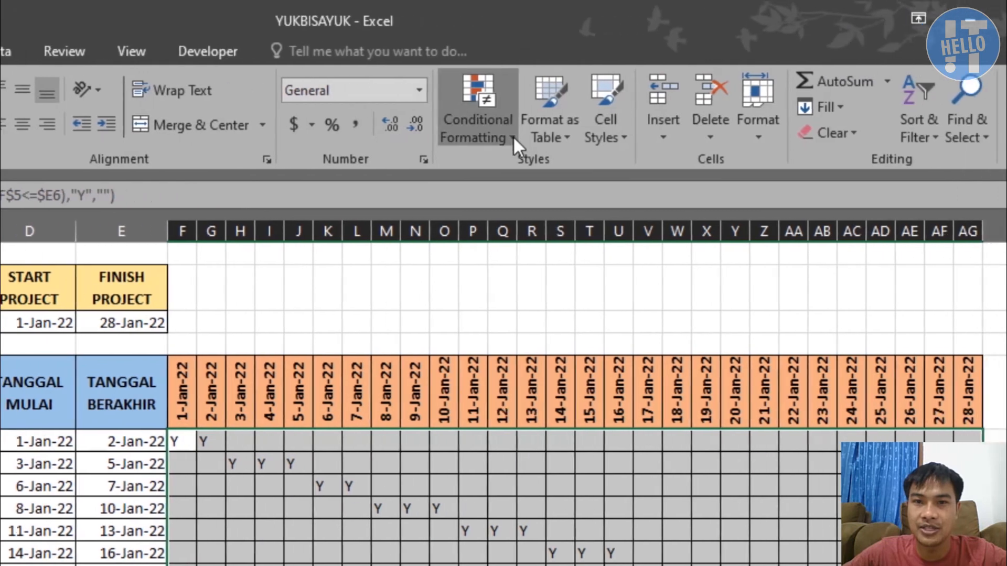
Set up an Equal To conditional formatting rule for the value Y on F6:AG15, using a custom format
left_click(939, 133)
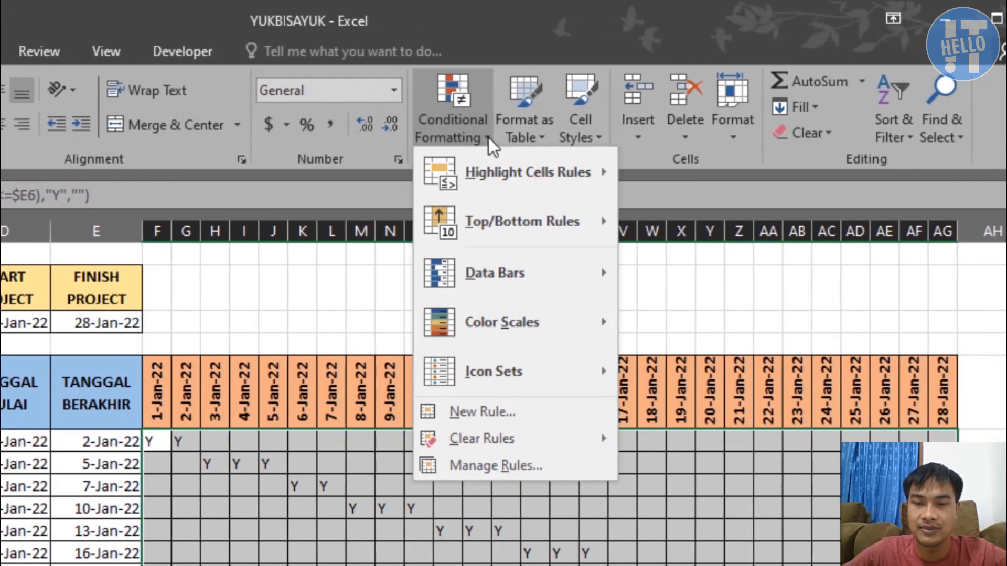
mouse_move(502, 175)
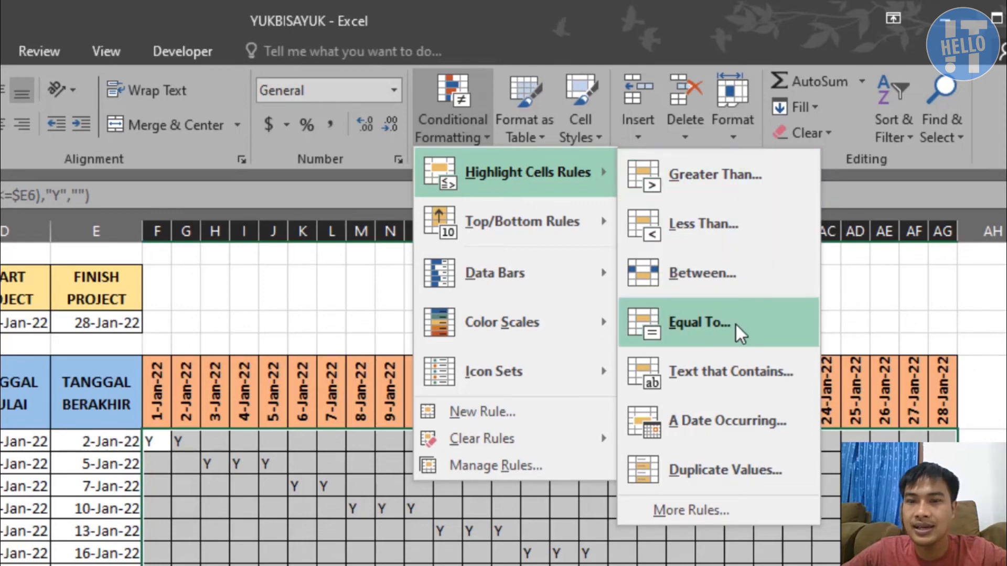
left_click(720, 325)
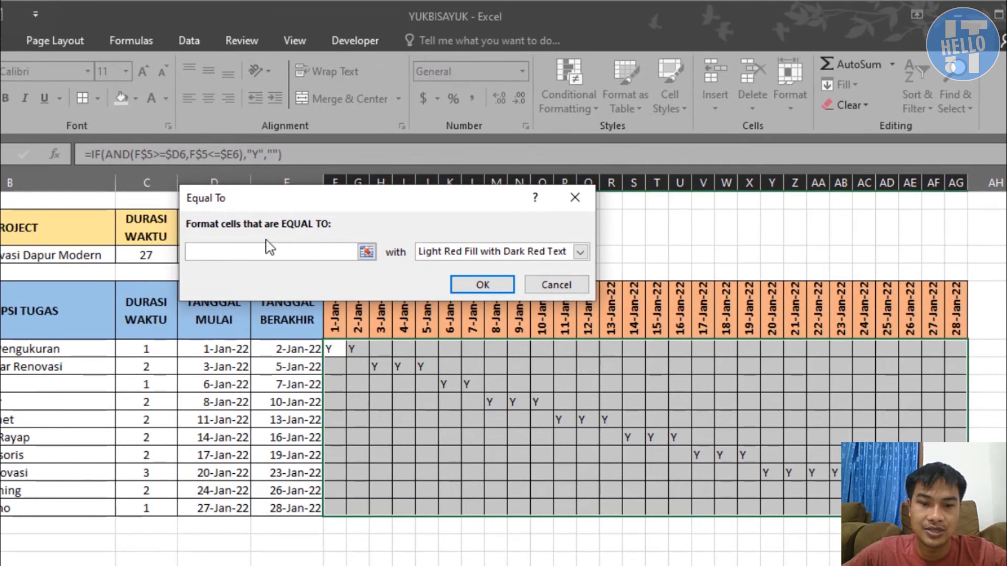
type("Y")
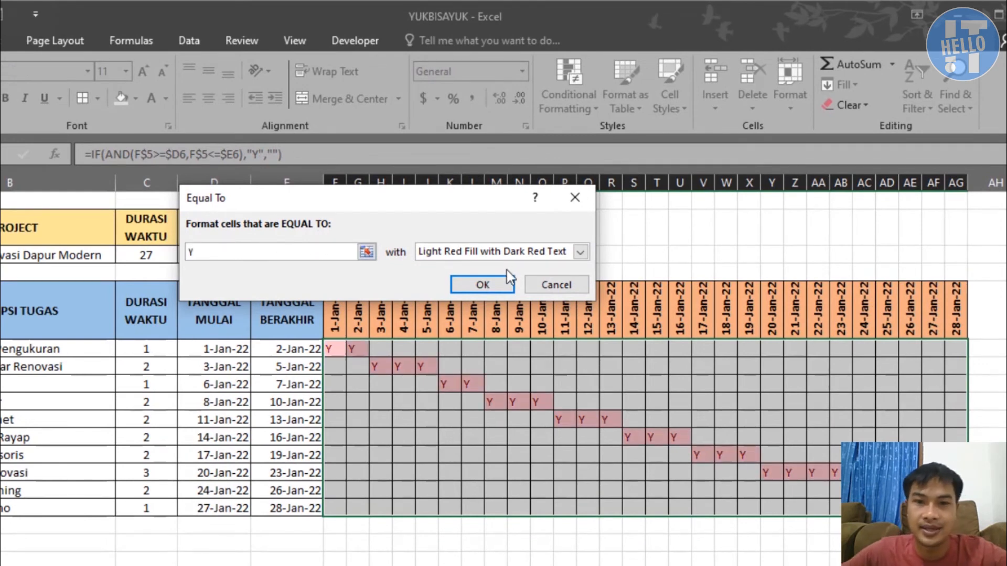
left_click(580, 252)
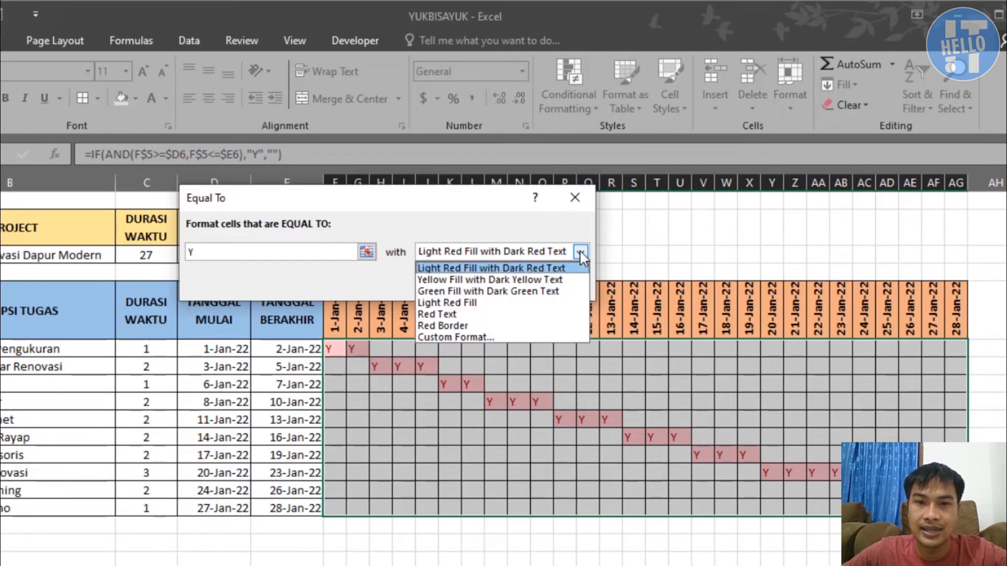
left_click(478, 337)
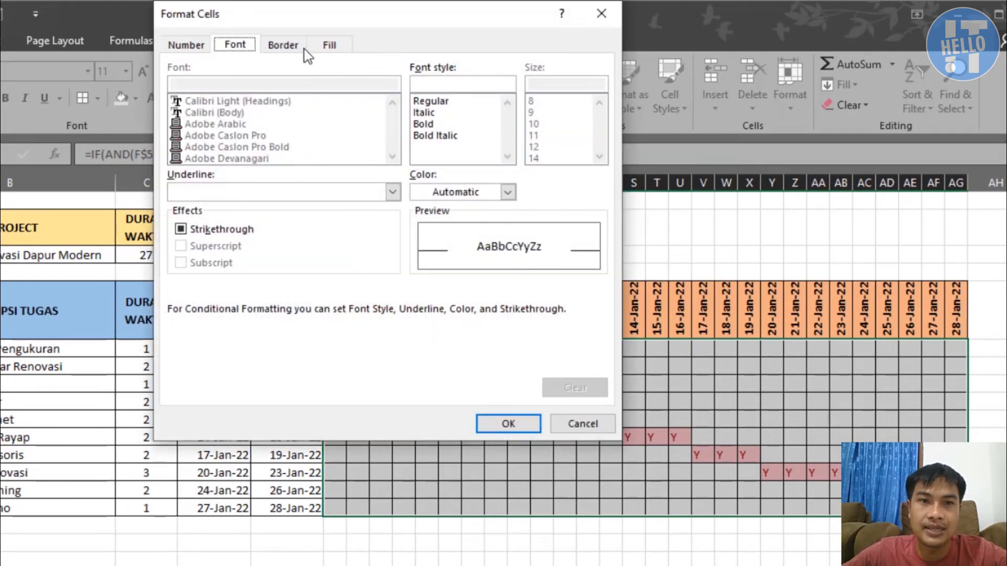
Give the rule a green fill with matching green font colour, apply it, and check the bars in rows 6 and 7
left_click(318, 45)
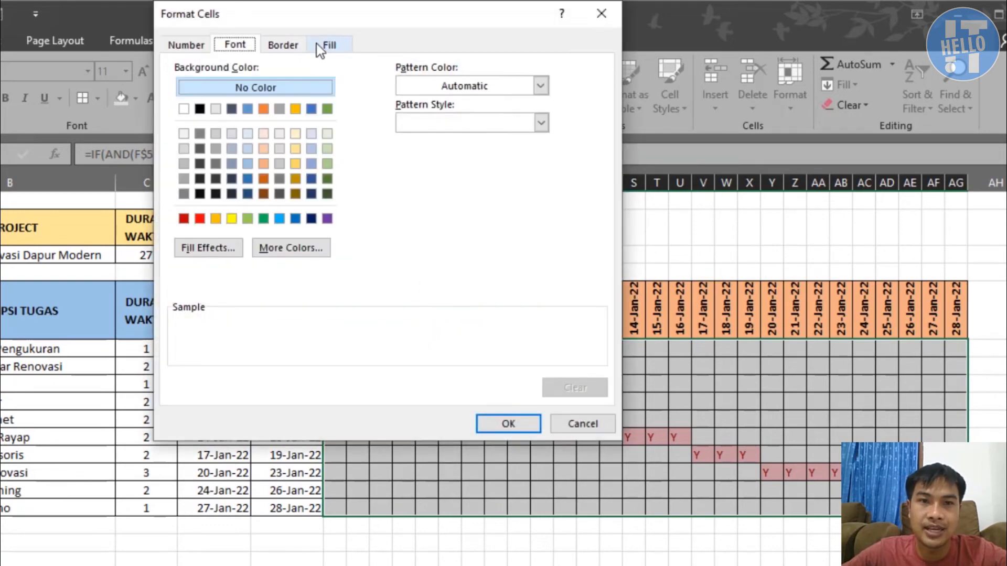
left_click(263, 218)
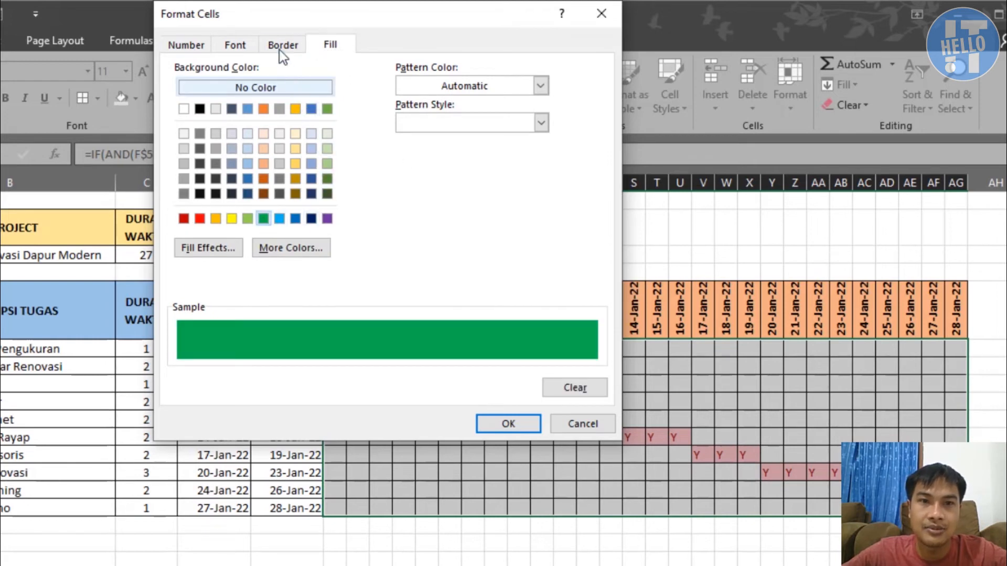
left_click(244, 47)
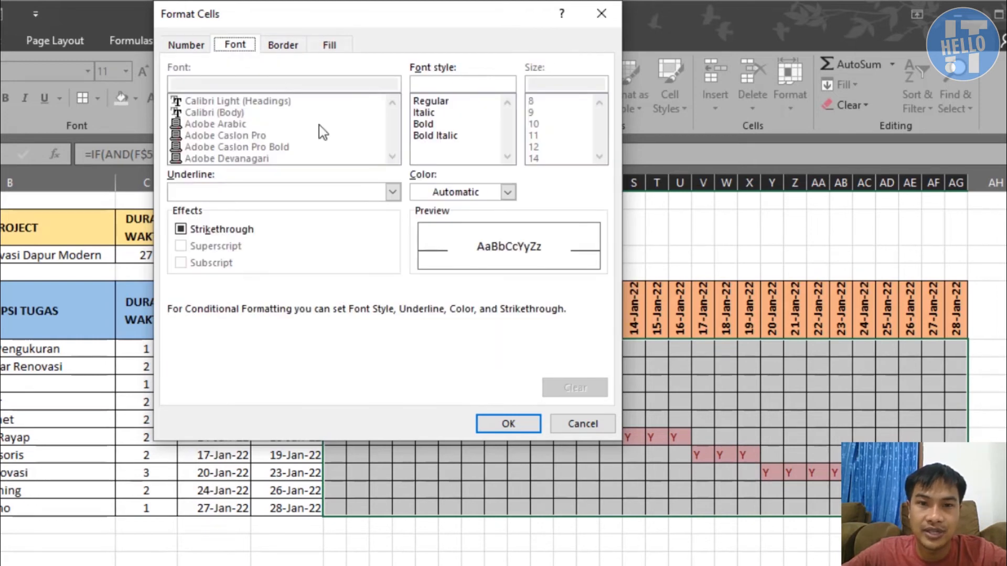
left_click(508, 192)
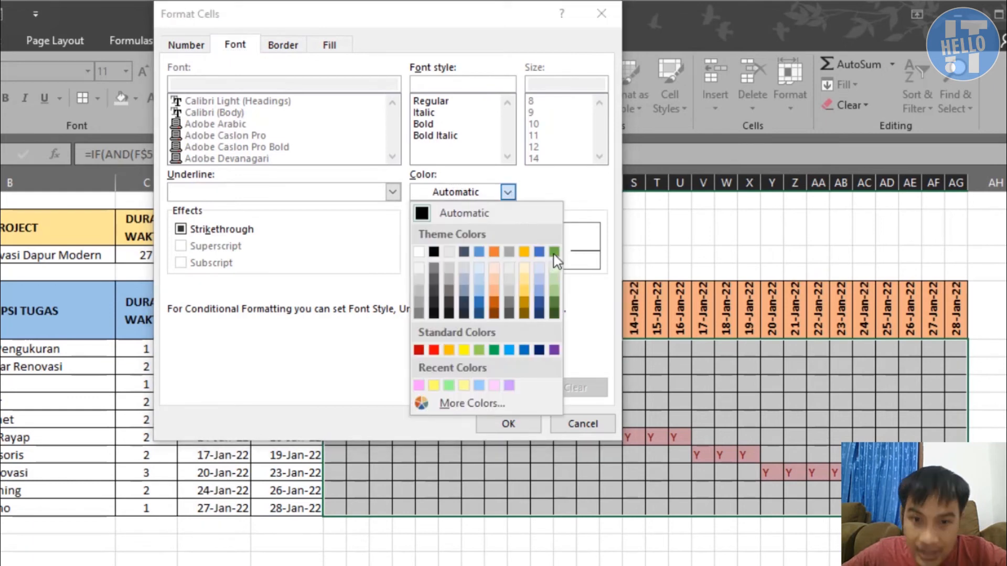
left_click(494, 350)
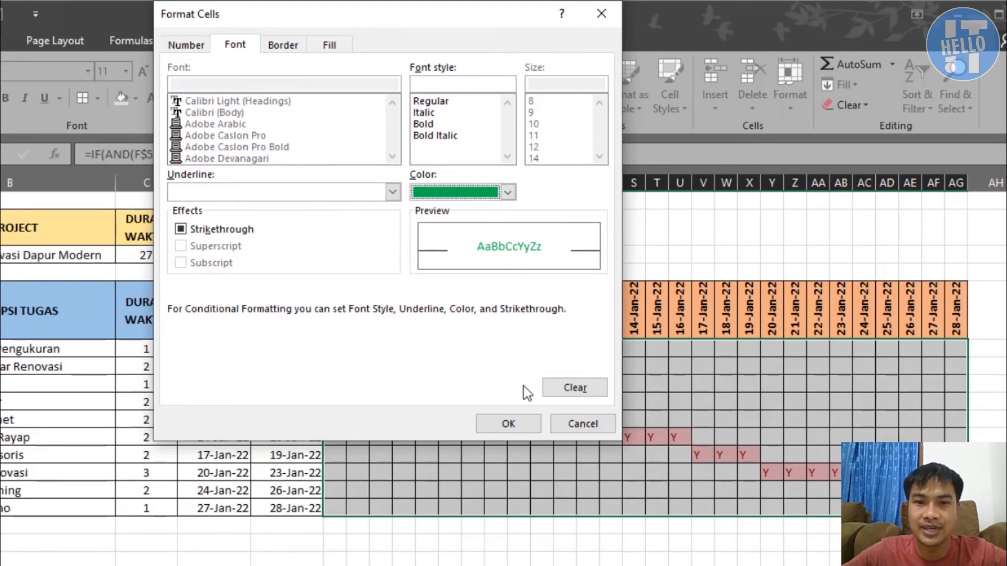
left_click(509, 424)
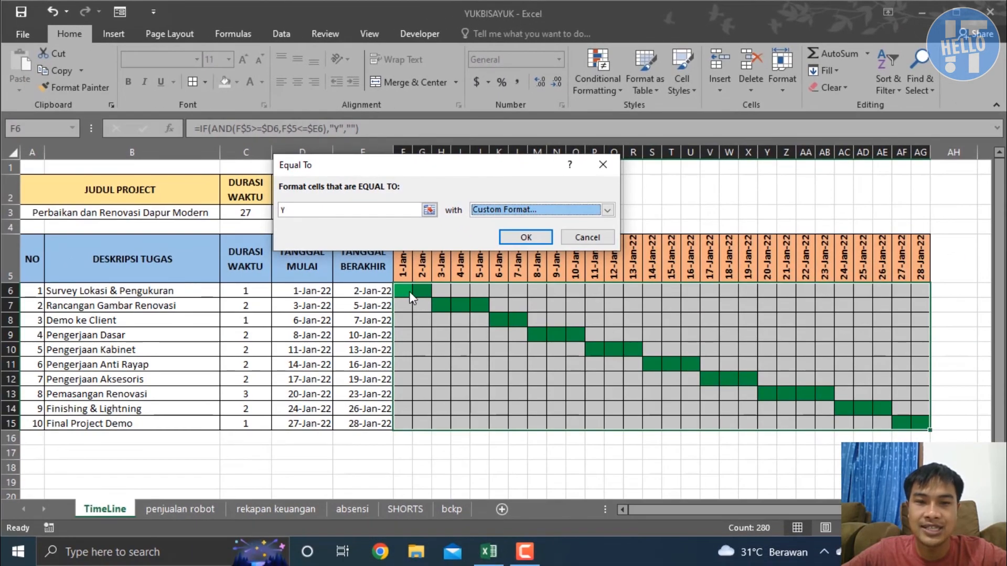
left_click(524, 237)
left_click_drag(402, 291, 422, 291)
left_click(444, 306)
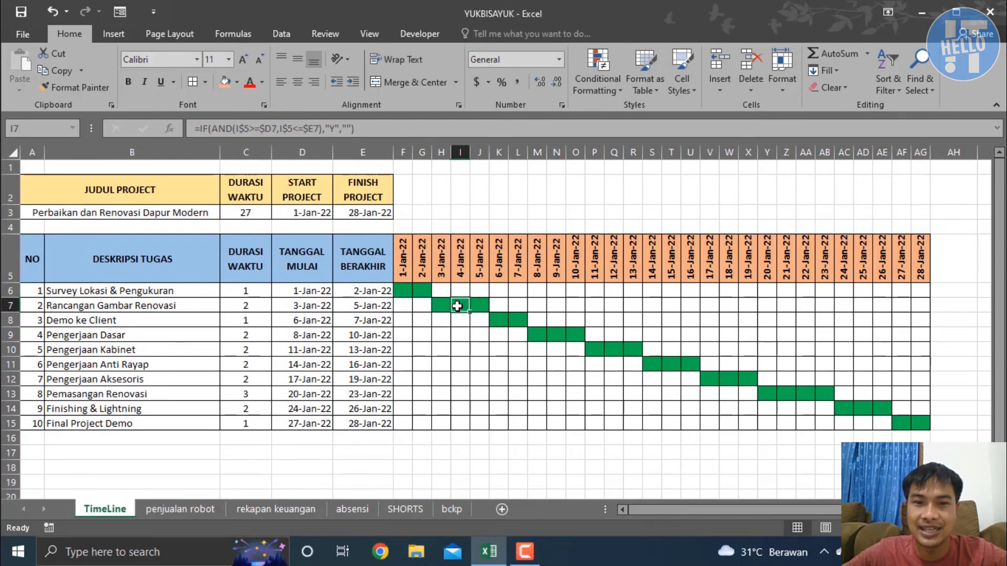
left_click_drag(460, 307, 480, 307)
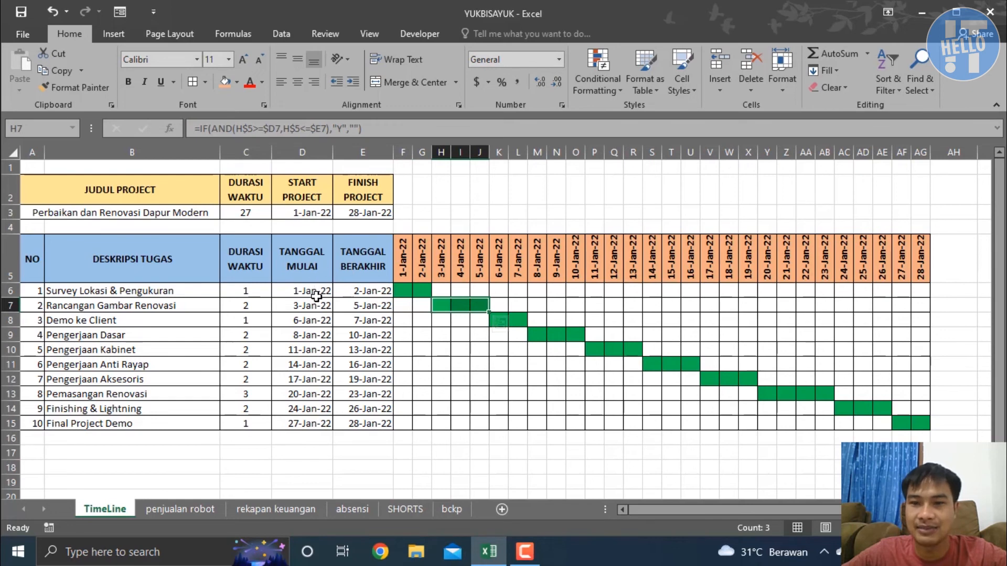
left_click(457, 370)
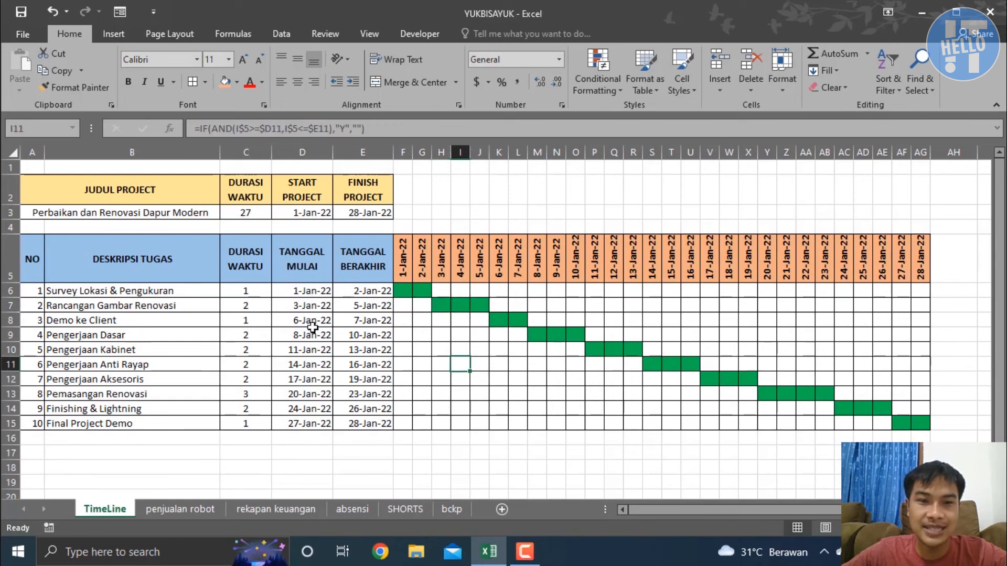
Re-enter 1 as the duration of Demo ke Client and set the duration of Pengerjaan Dasar to 1
left_click(254, 320)
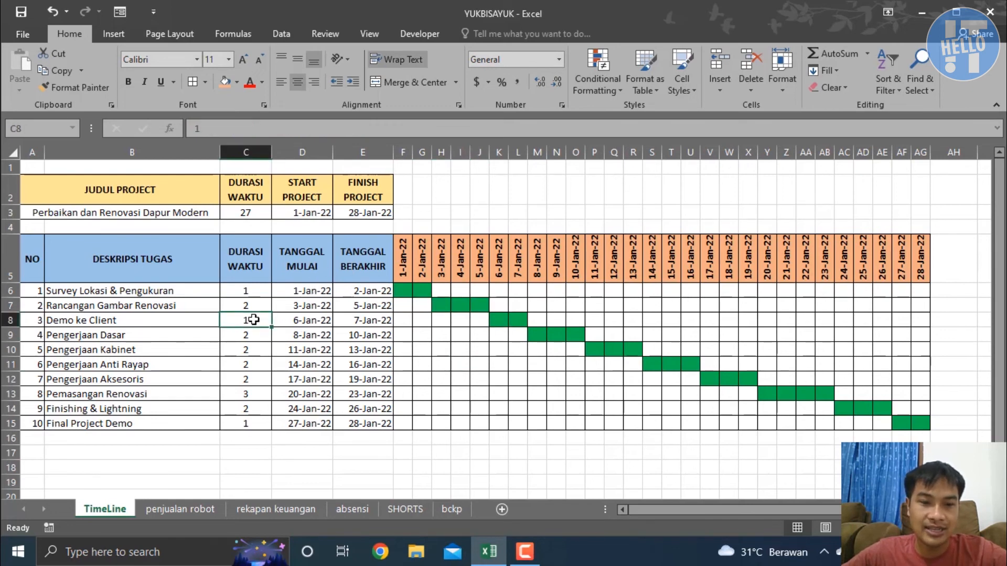
type("2")
key("BackSpace")
type("1")
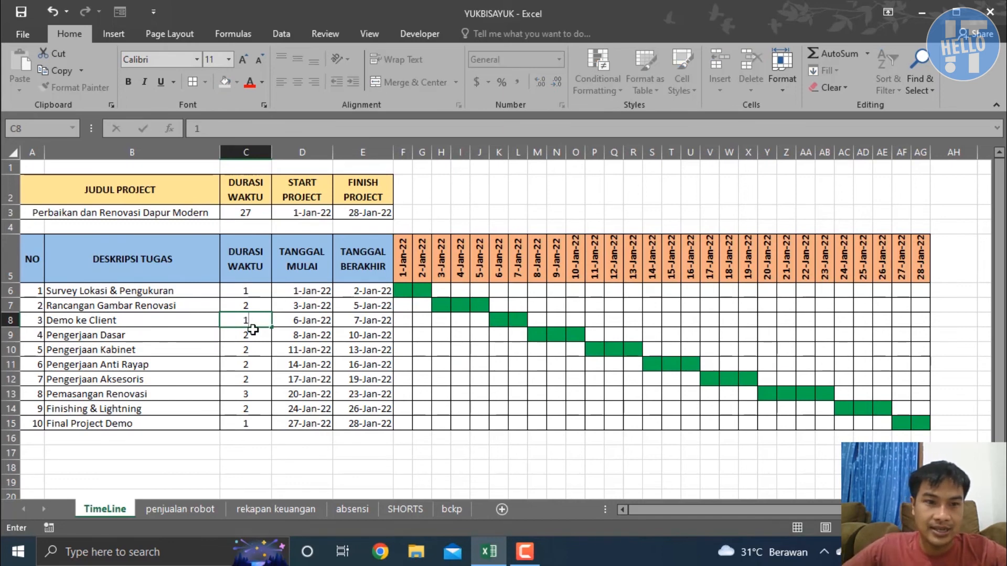
key("Return")
type("1")
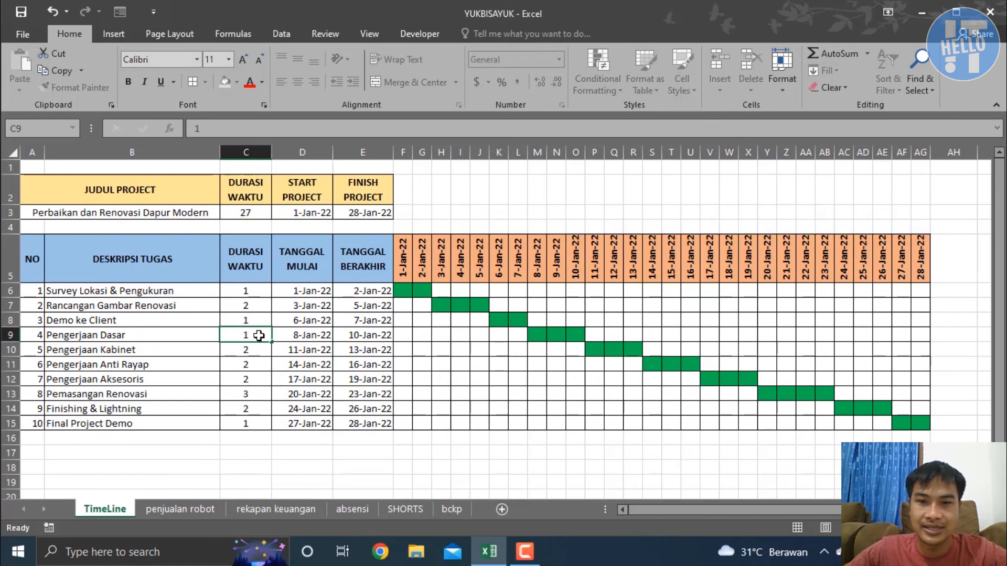
key("Return")
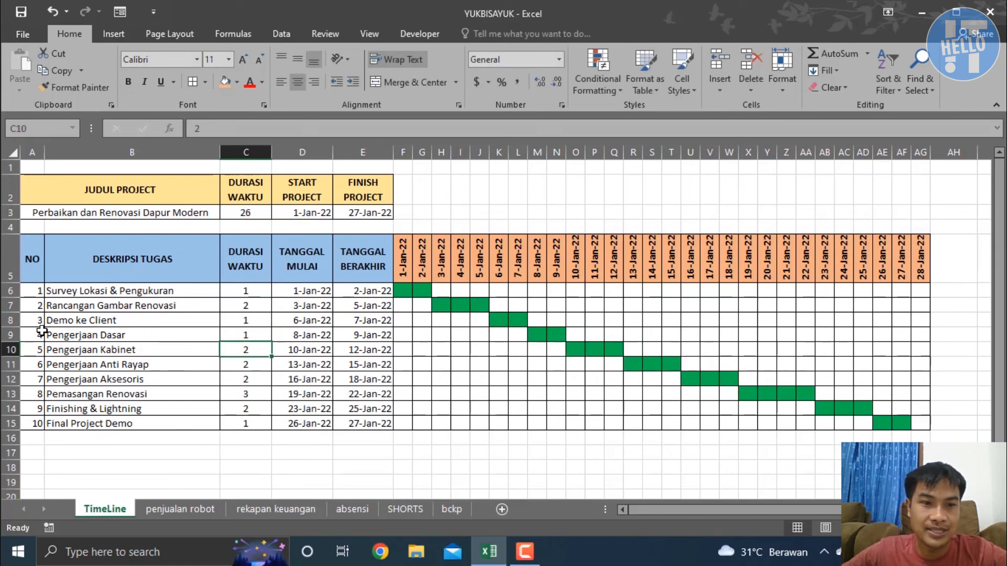
Compare the Pengerjaan Dasar start and finish dates with its timeline bar, and check the start date of Pengerjaan Kabinet
left_click(11, 334)
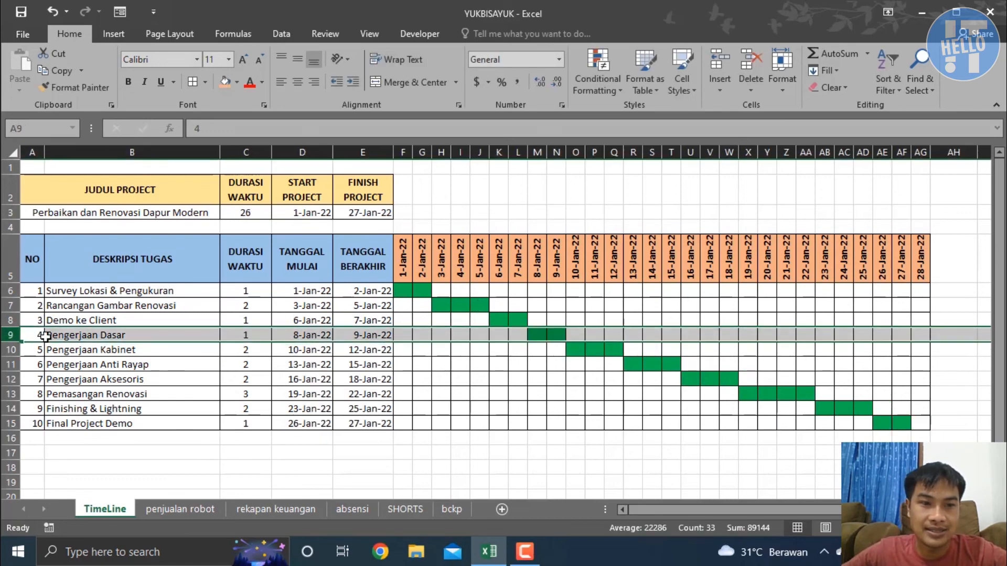
left_click(545, 333)
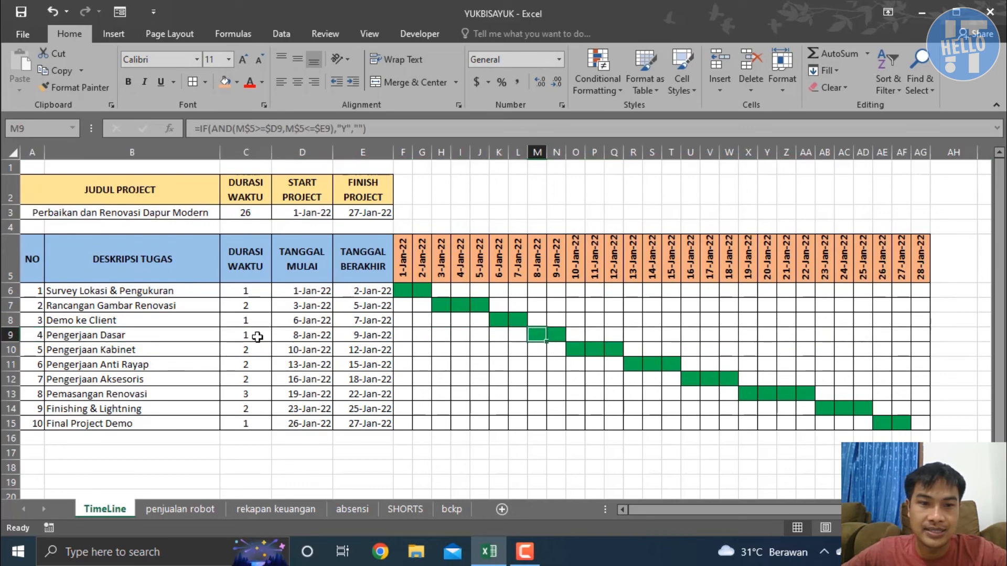
left_click(305, 333)
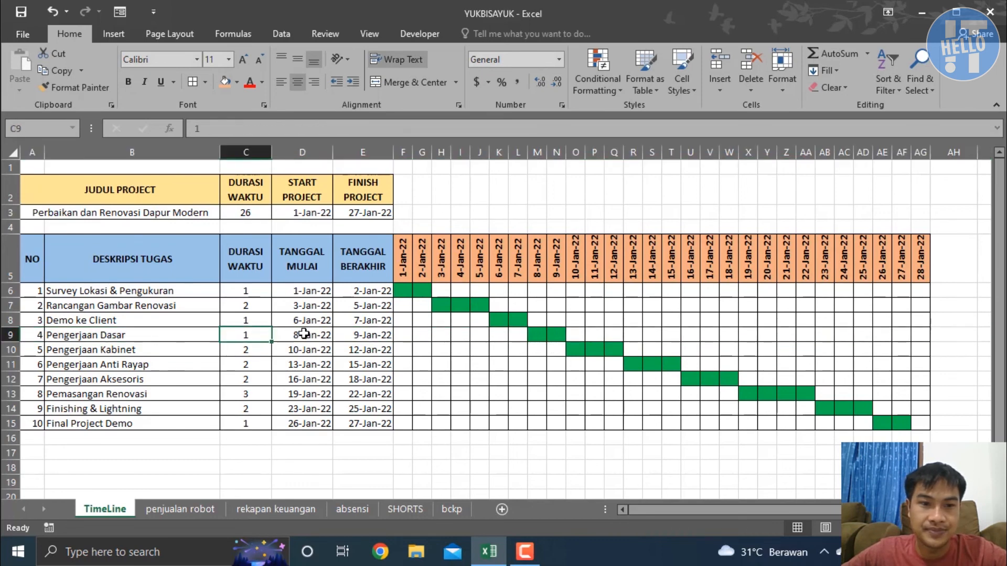
left_click(352, 334)
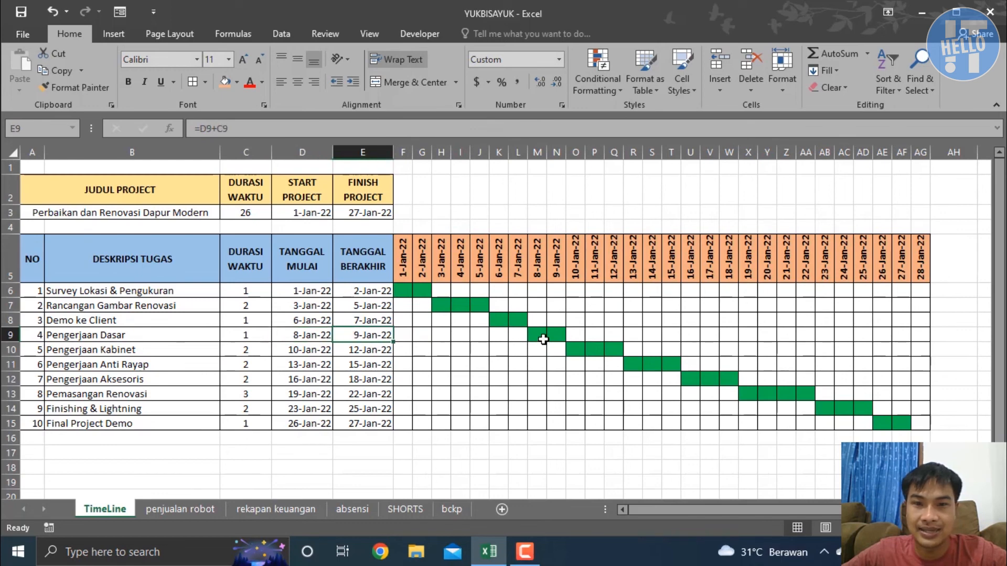
left_click_drag(538, 334, 552, 334)
left_click(314, 350)
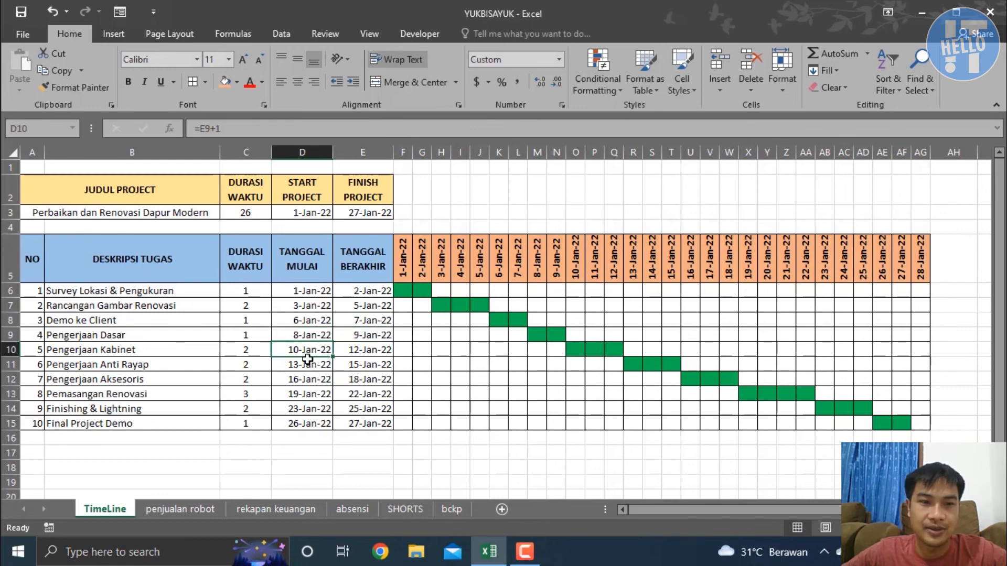
Set the duration of Pengerjaan Kabinet to 3 and check its dates
left_click(253, 346)
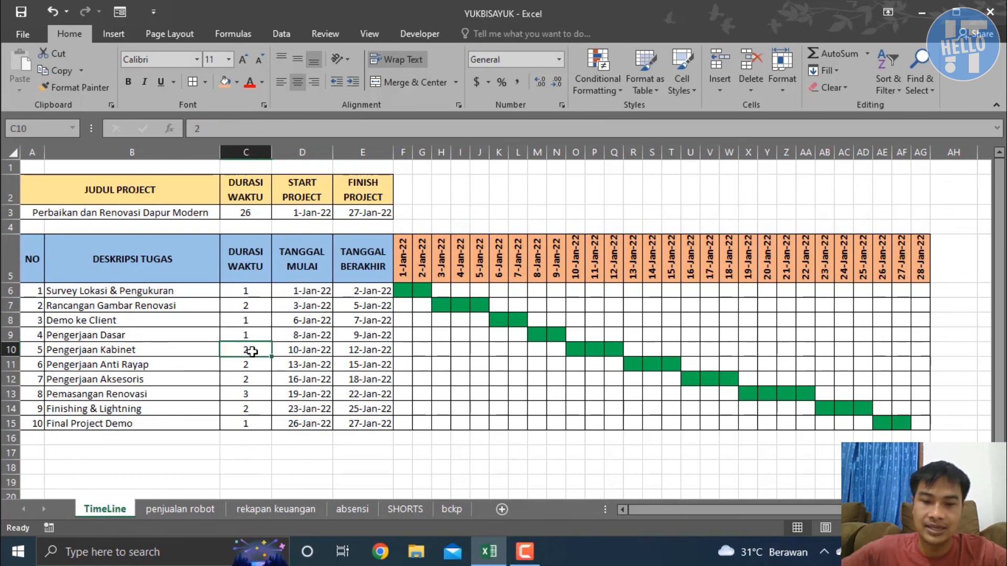
type("3")
key("Return")
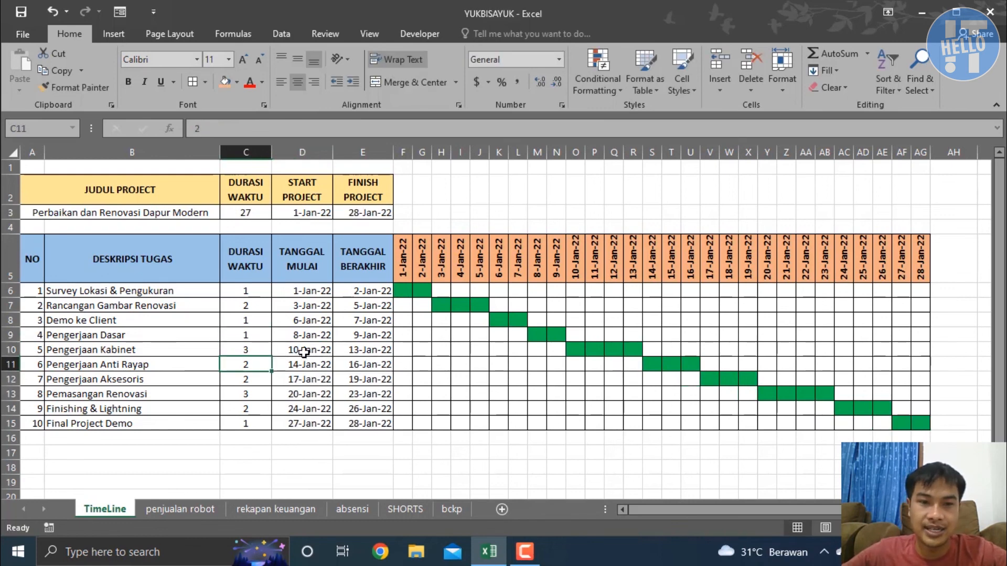
left_click(329, 352)
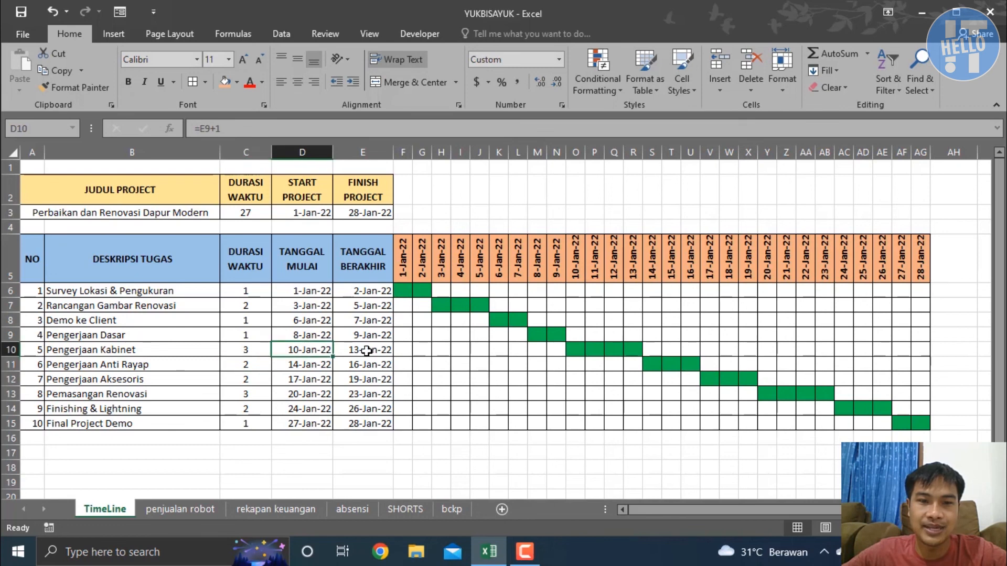
left_click(633, 320)
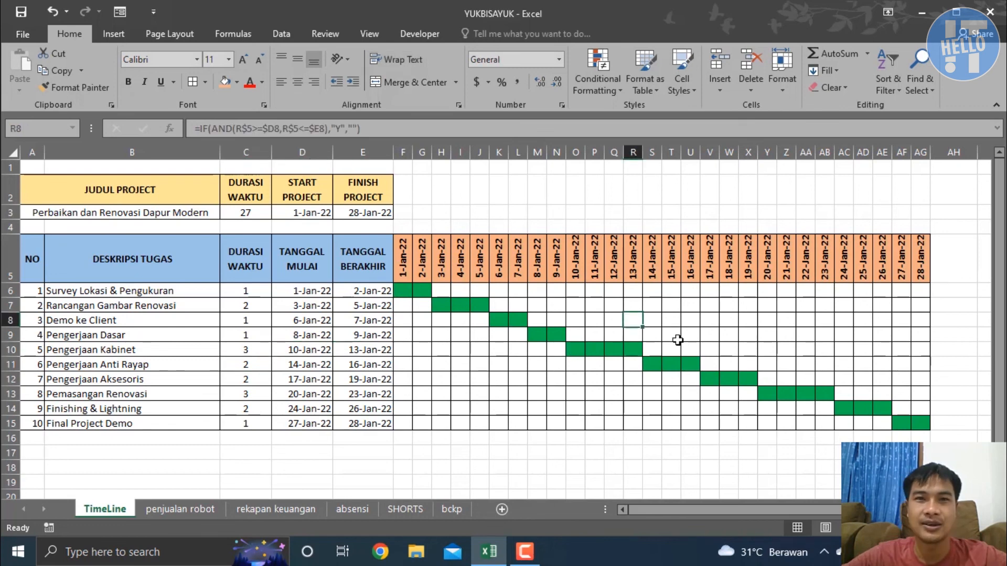